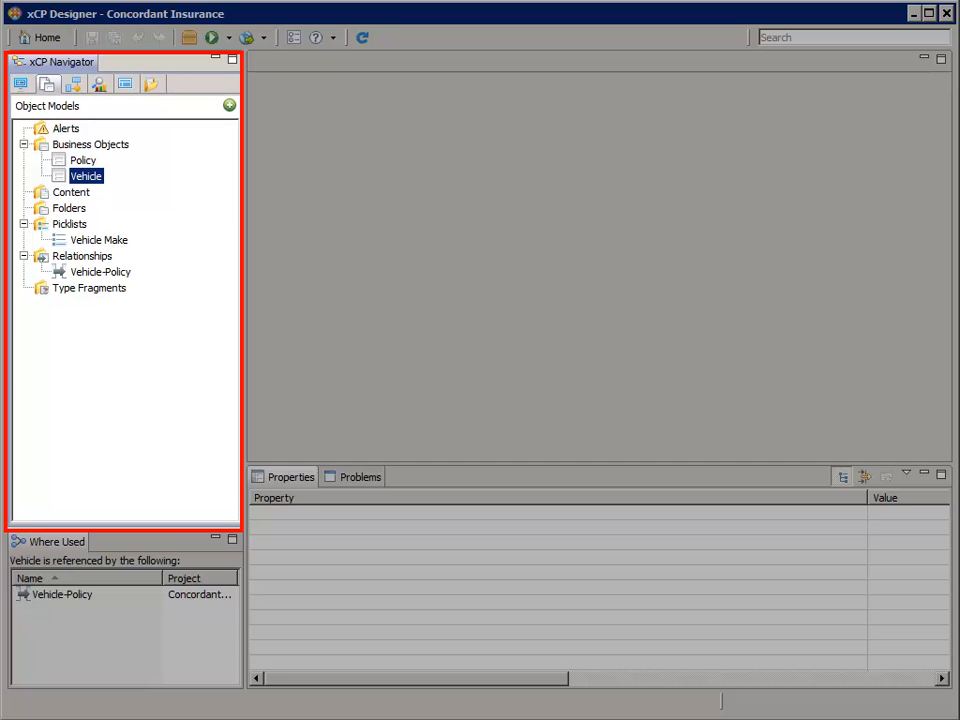
Step: Create a new process labelled "Vehicle Create and Relate to Policy" that can run in stateless mode
left_click(75, 86)
left_click(229, 106)
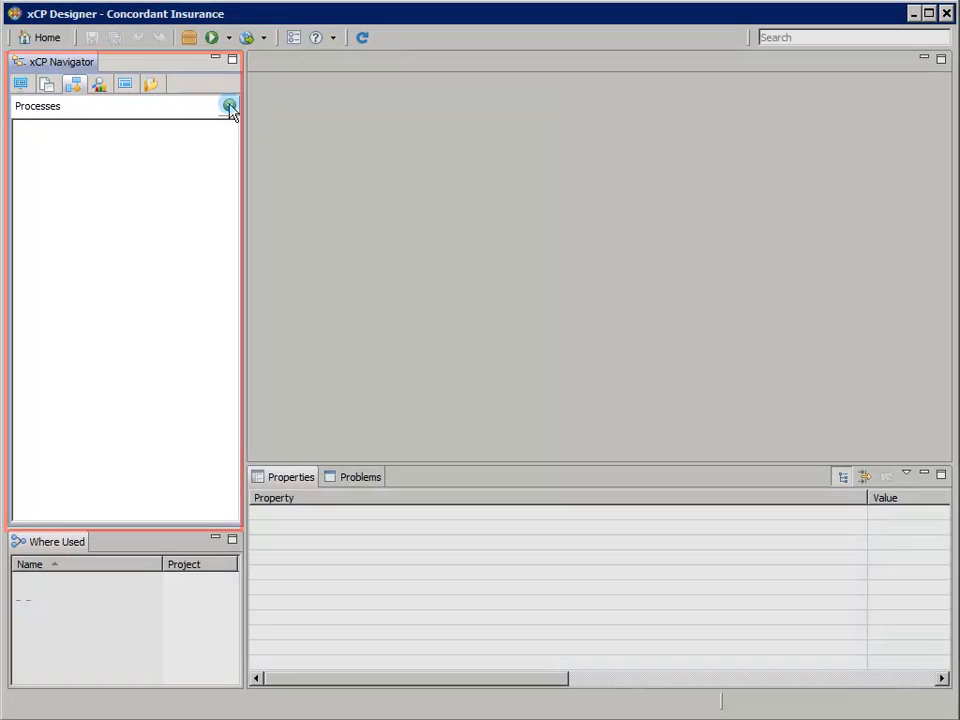
left_click(321, 207)
type("Vehicle Cre")
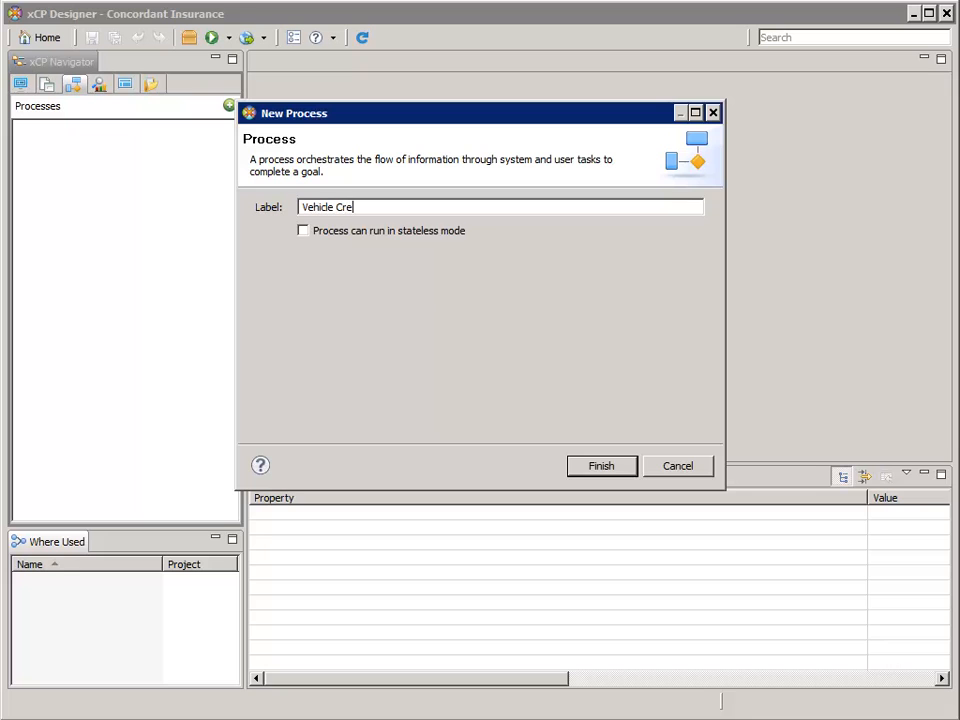
type("ate and Relate to Policy")
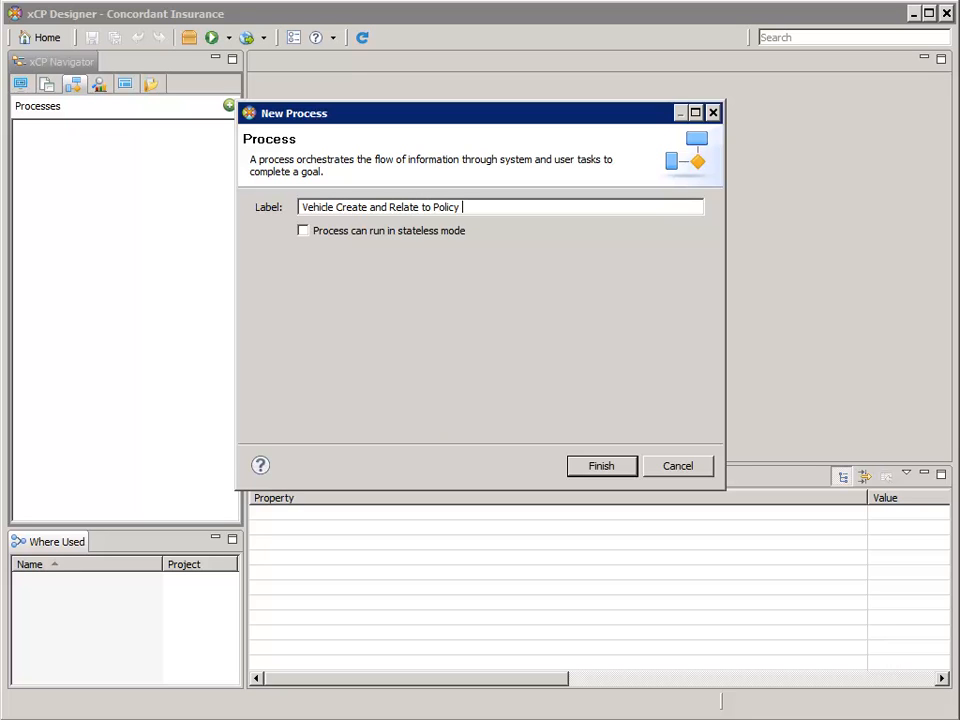
key("BackSpace")
left_click(303, 231)
left_click(600, 466)
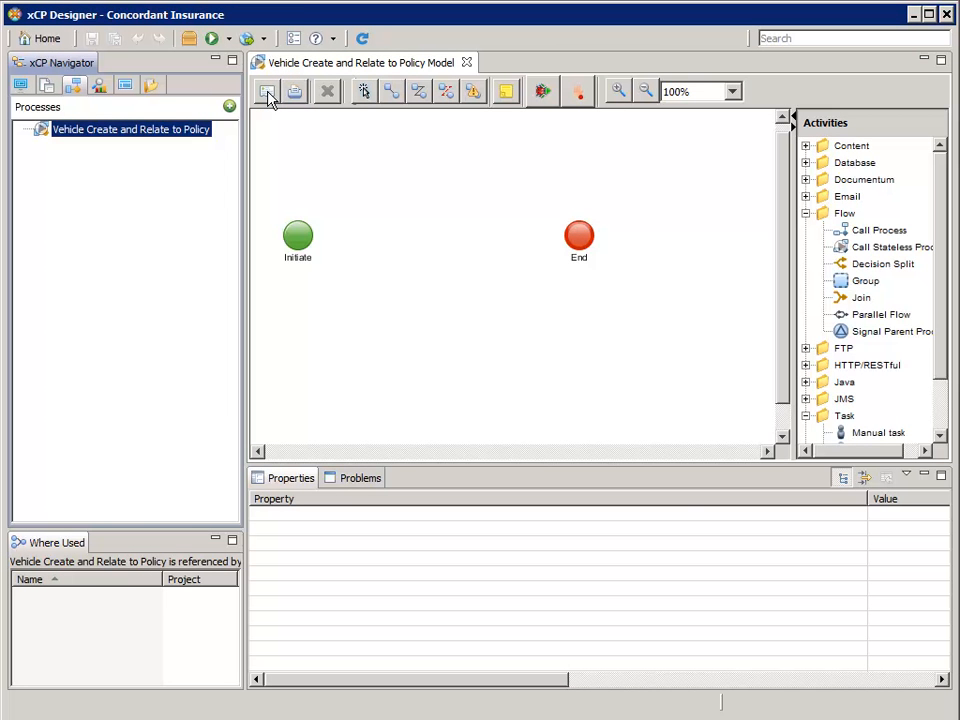
Step: Add a non-mandatory package named pkg_vehicle of type Vehicle to the process data
left_click(268, 94)
left_click(300, 78)
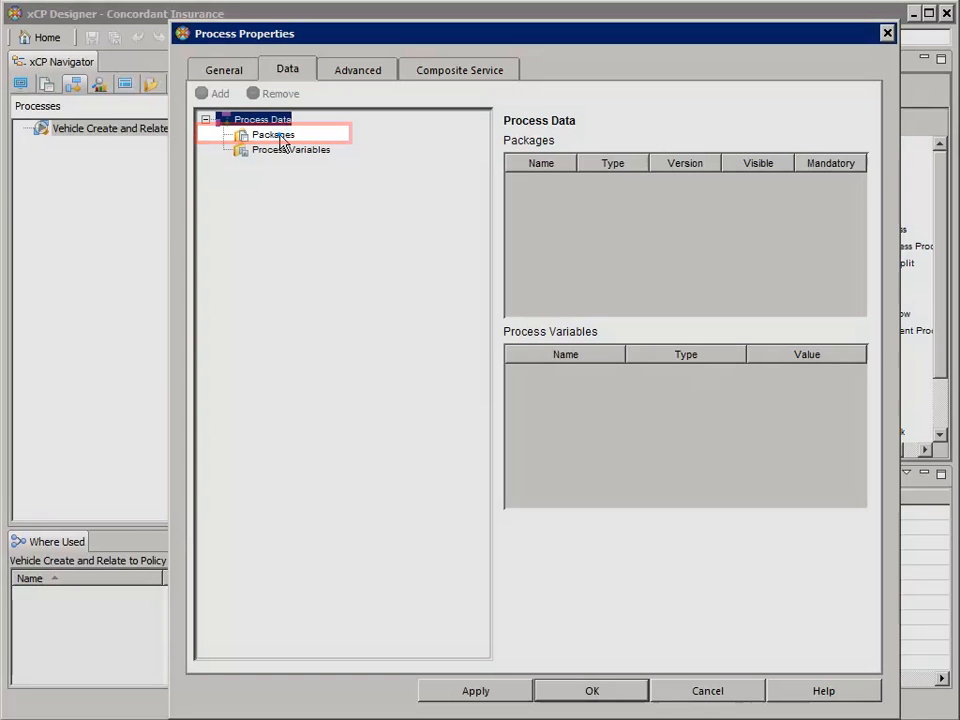
left_click(281, 143)
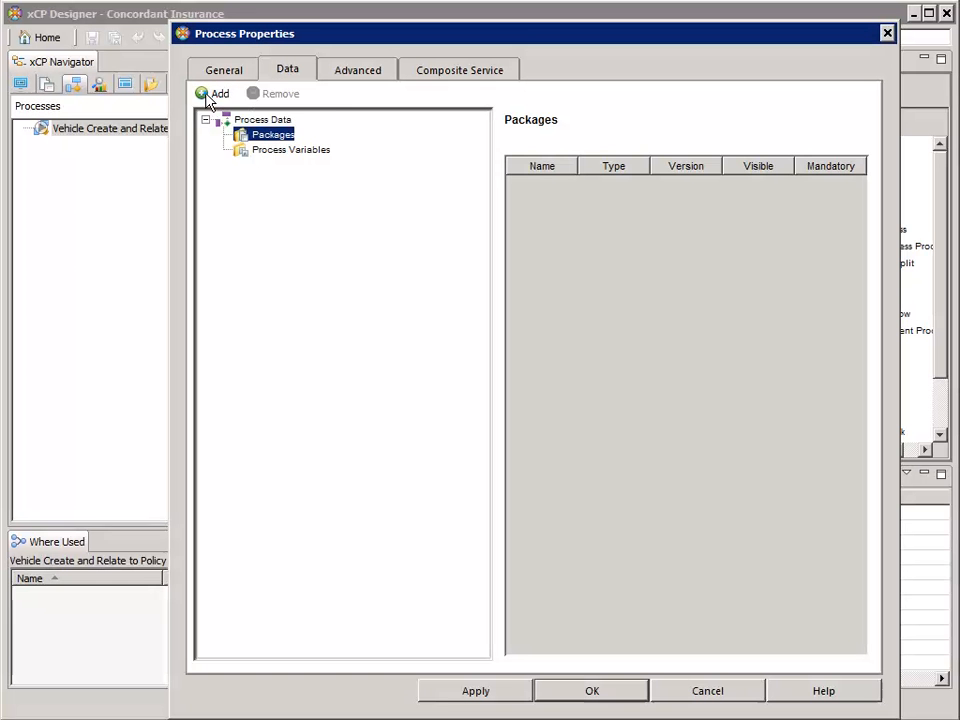
left_click(212, 93)
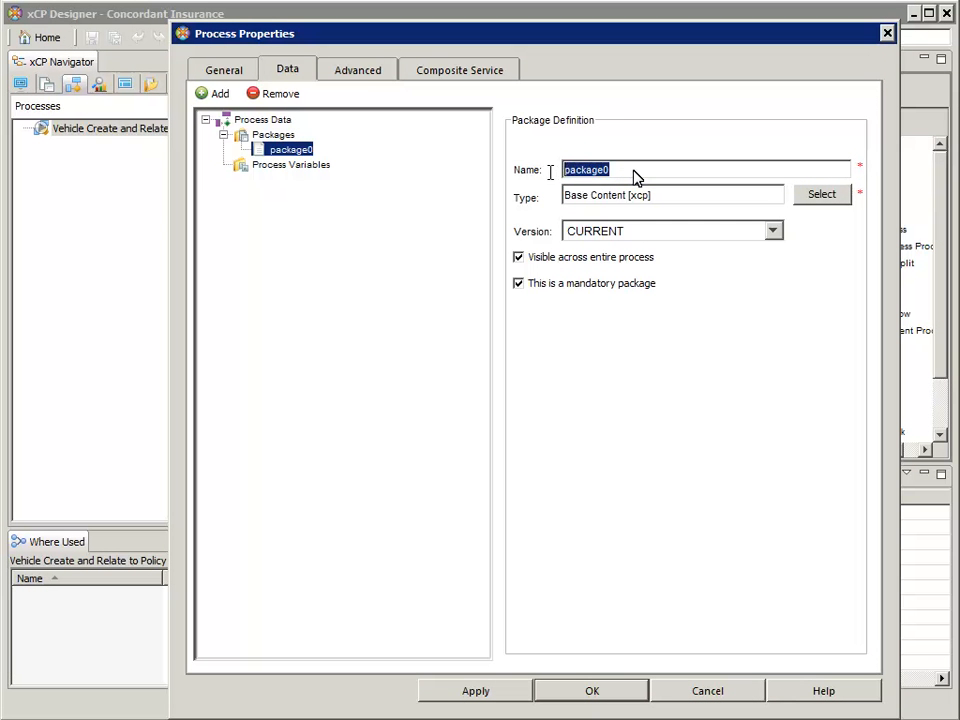
type("pkg_vehicle")
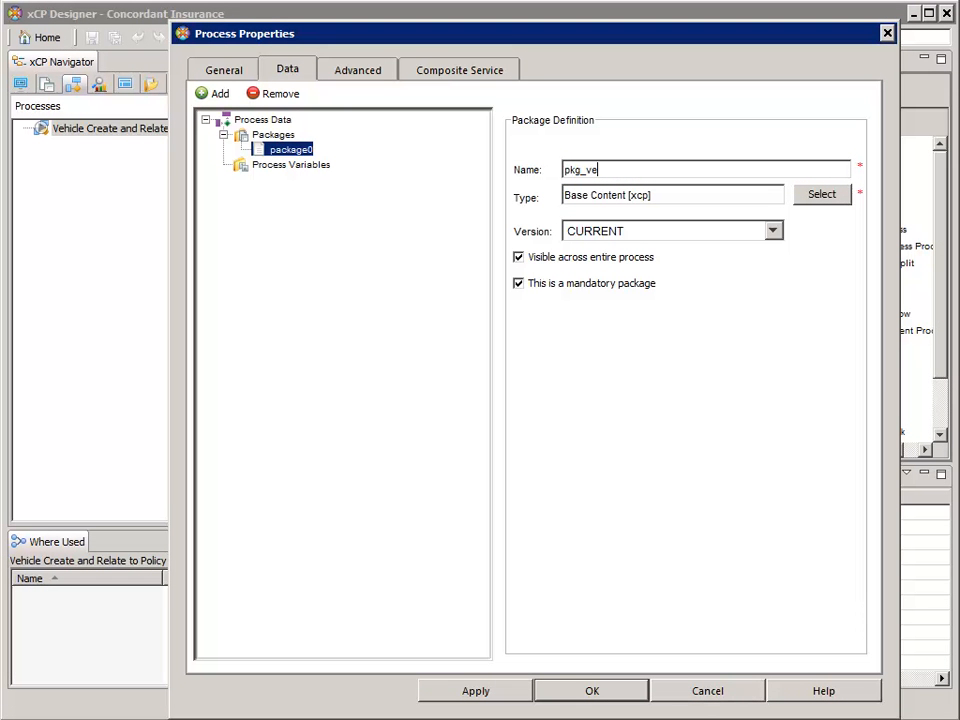
left_click(519, 285)
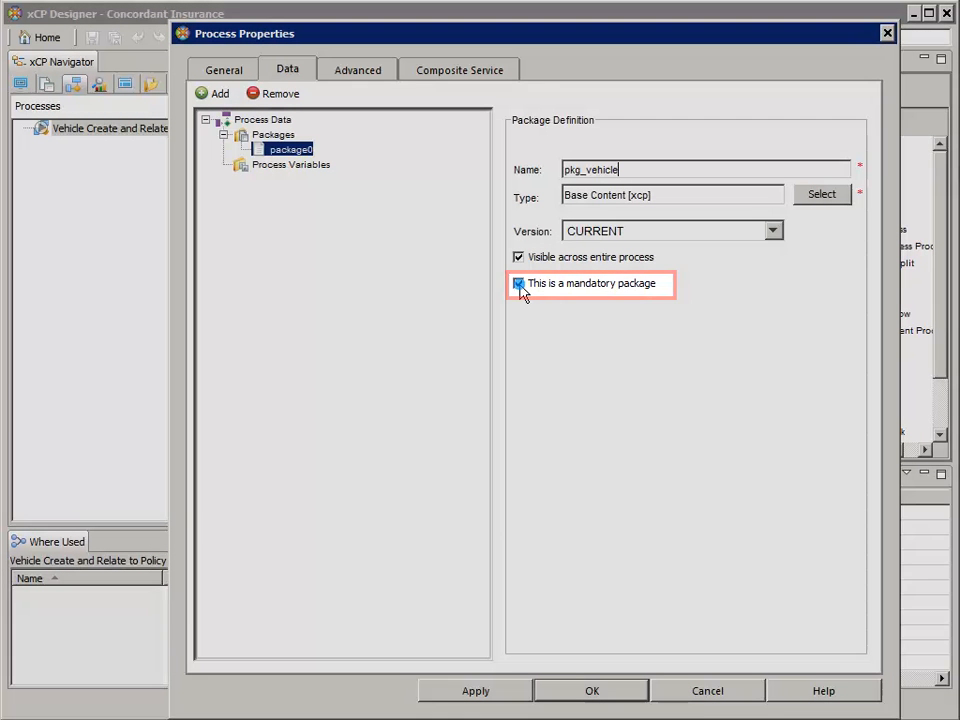
left_click(519, 285)
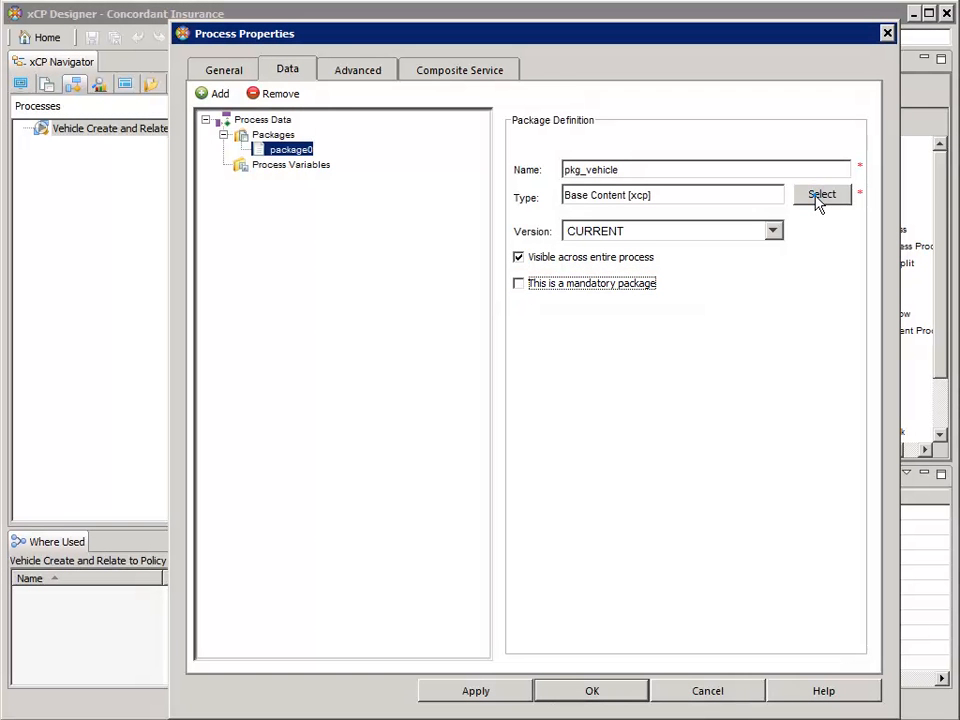
left_click(818, 200)
left_click(438, 429)
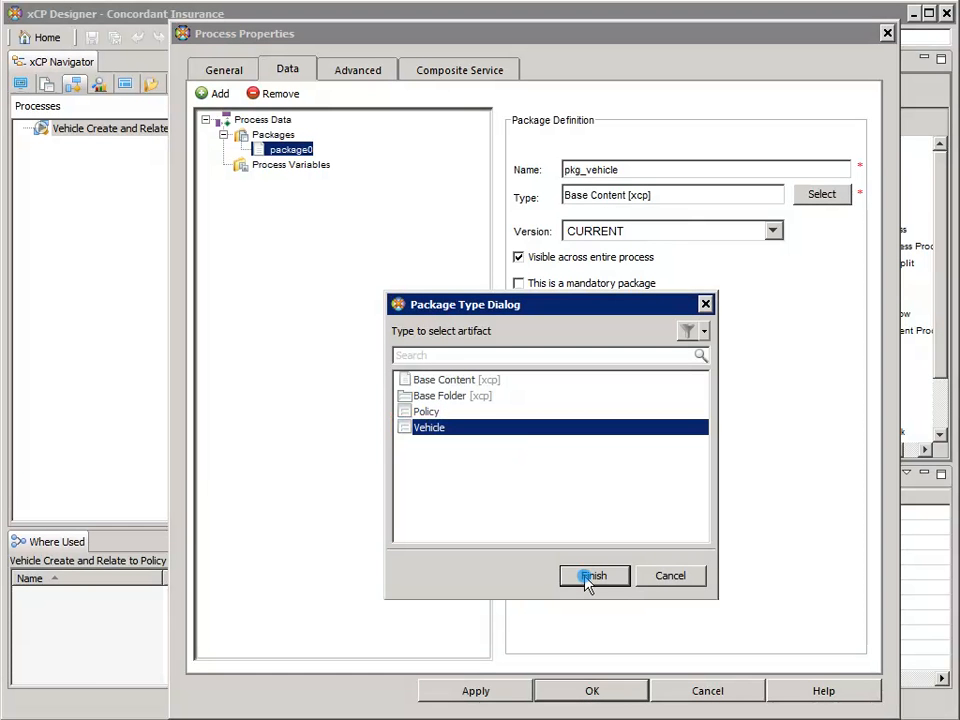
left_click(590, 577)
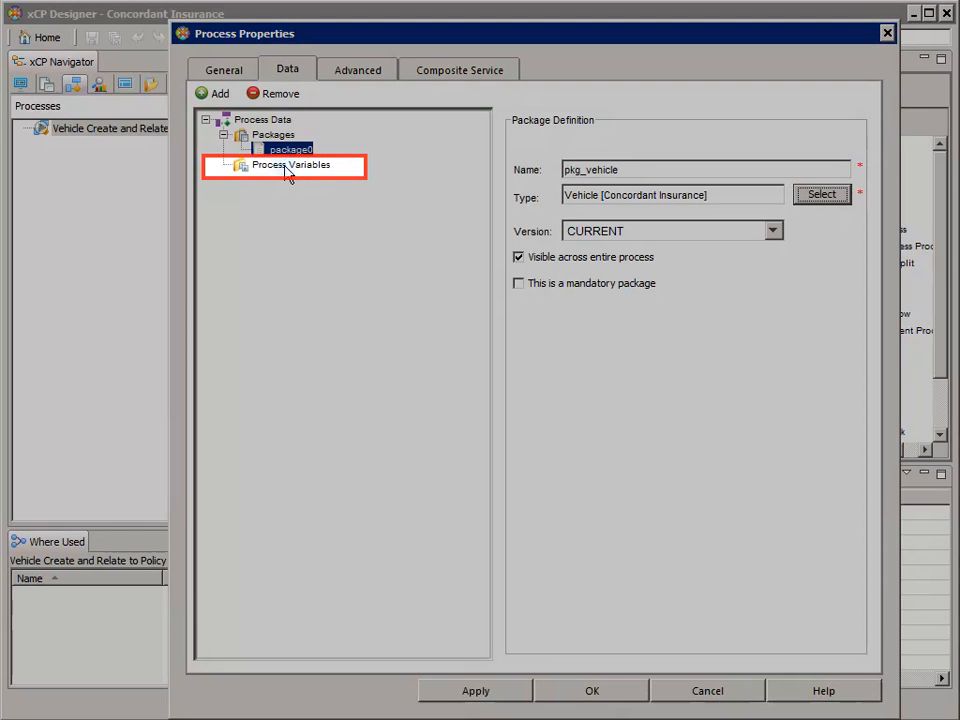
Step: Add two single-value String process variables named v_make and v_model
left_click(288, 166)
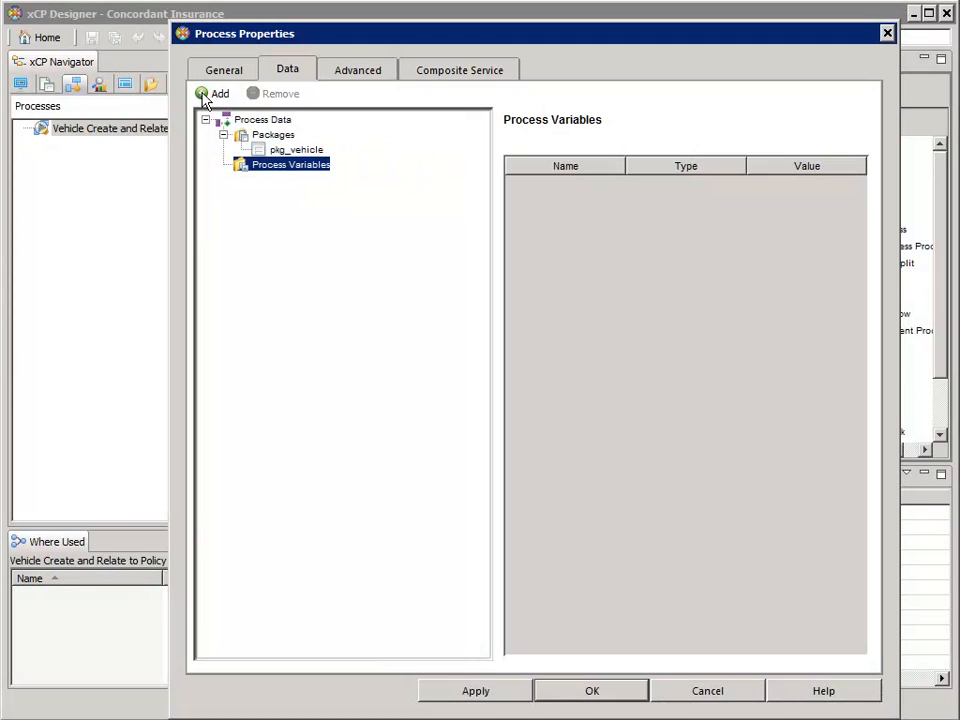
left_click(207, 94)
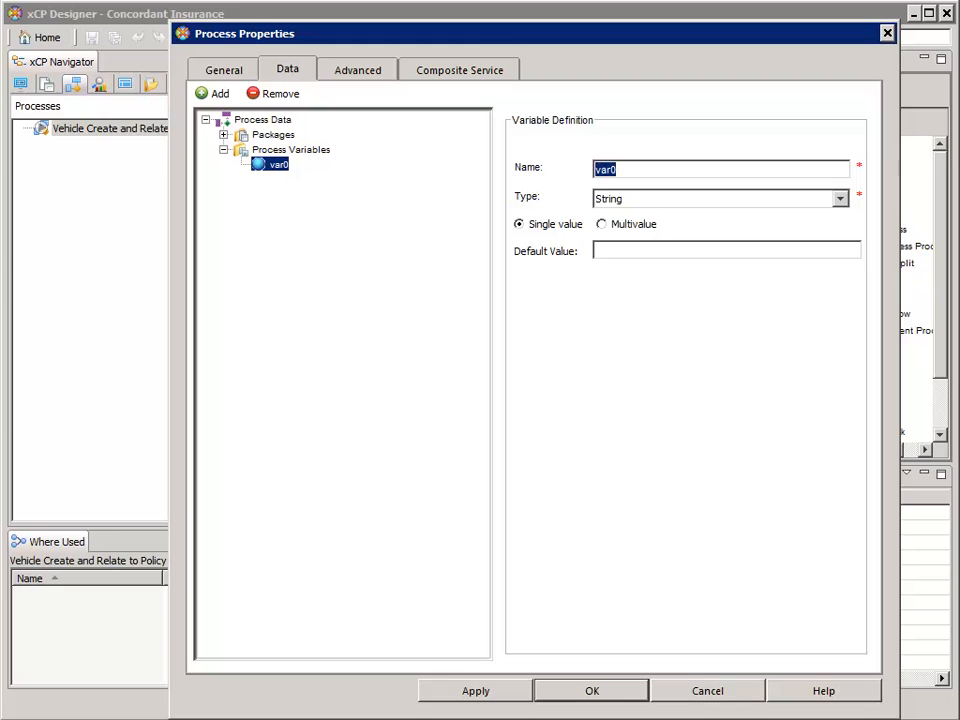
type("v_m")
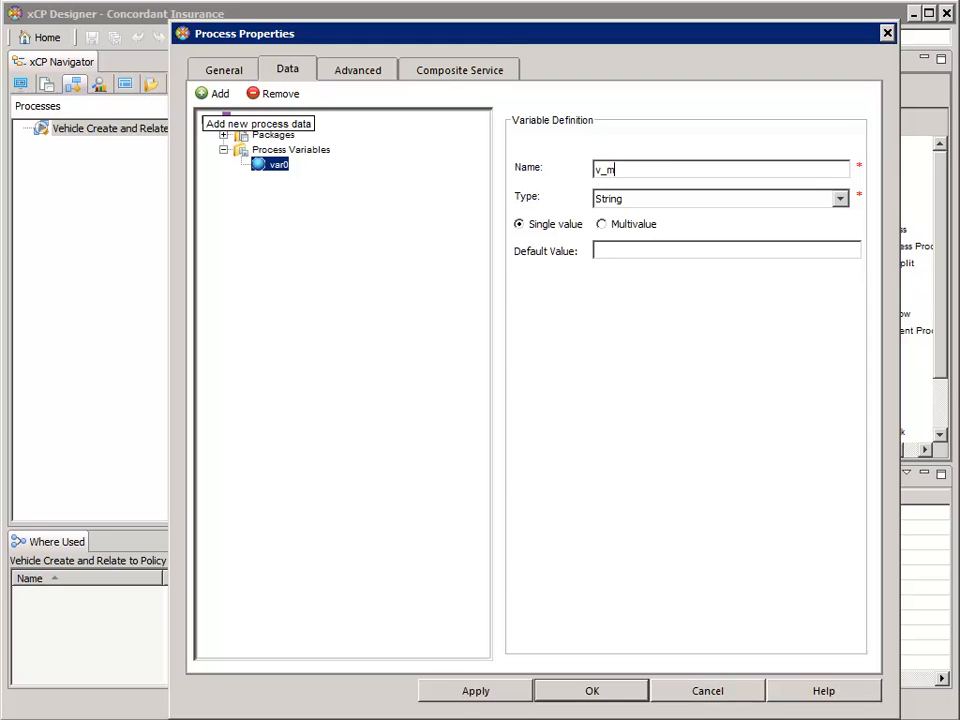
type("ake")
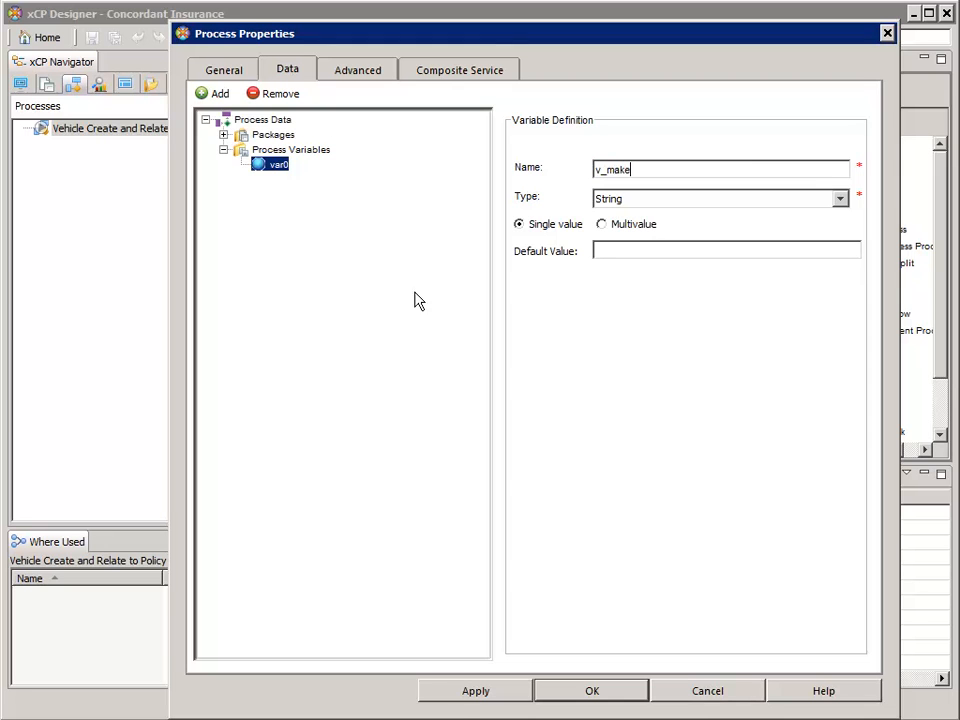
left_click(463, 694)
left_click(206, 95)
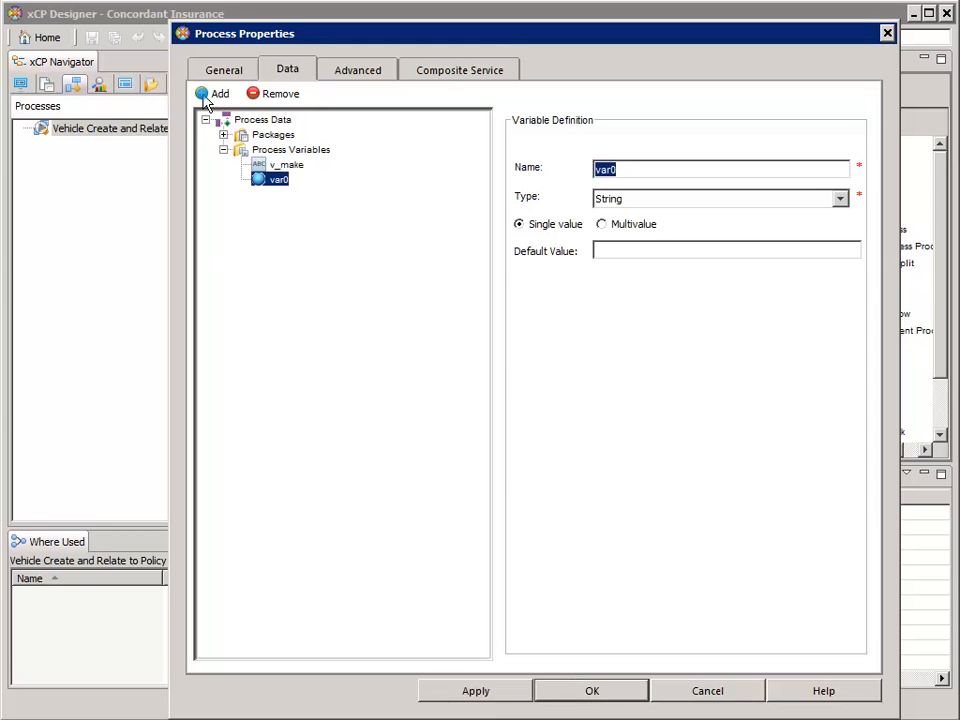
type("v_model")
Step: Add a process variable named v_year with type Integer
left_click(204, 97)
type("v_yea")
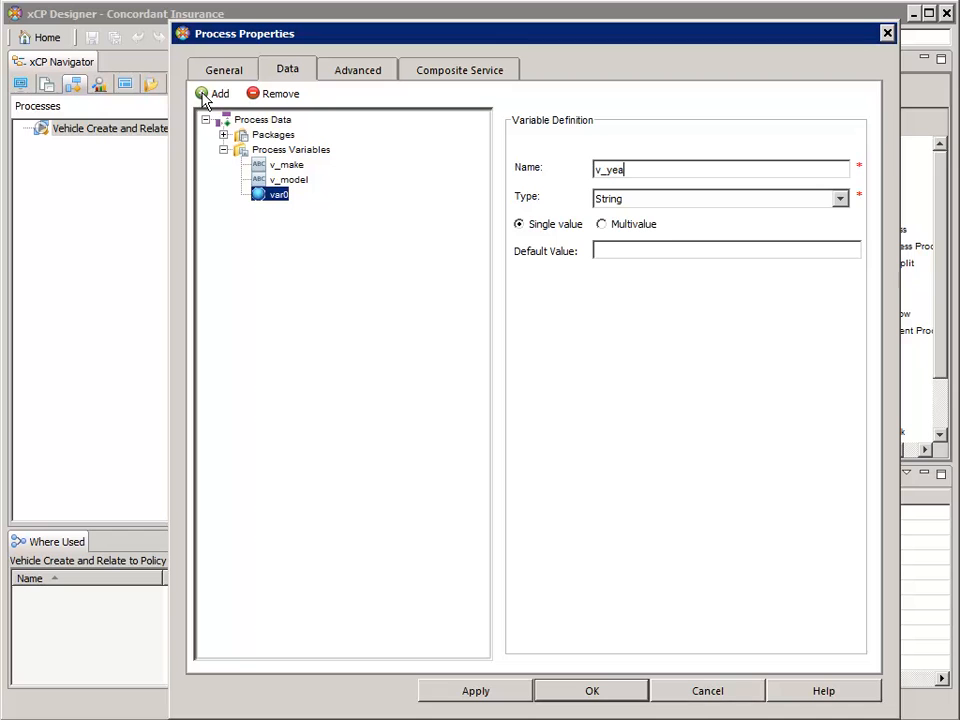
type("r")
left_click(841, 200)
left_click(673, 232)
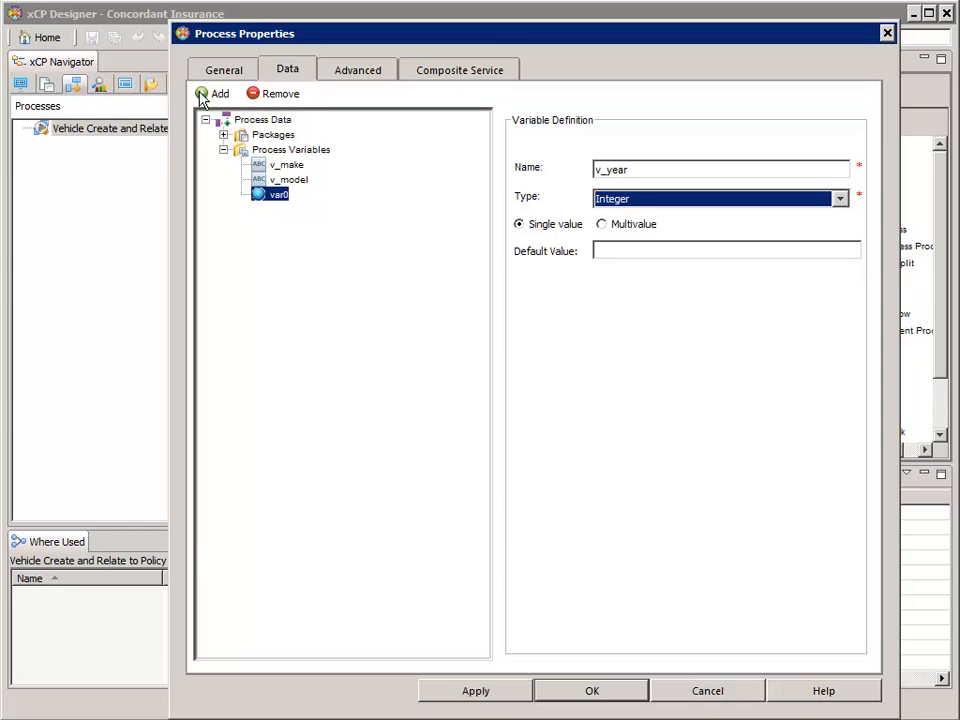
Step: Add two String process variables named v_vin and v_policy_id
left_click(202, 95)
type("v_v")
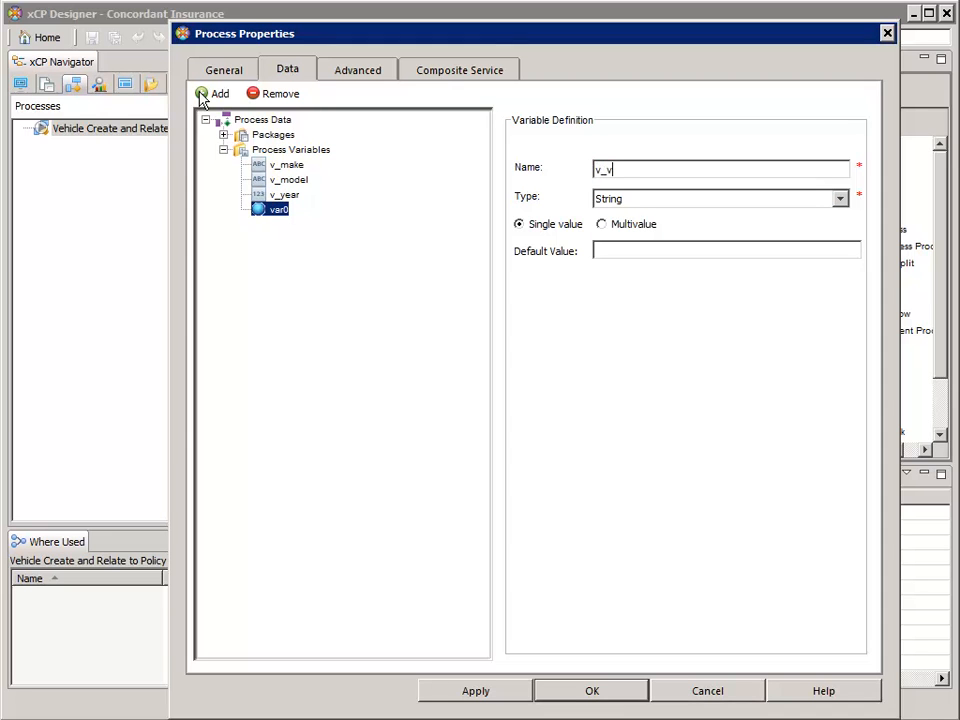
type("in")
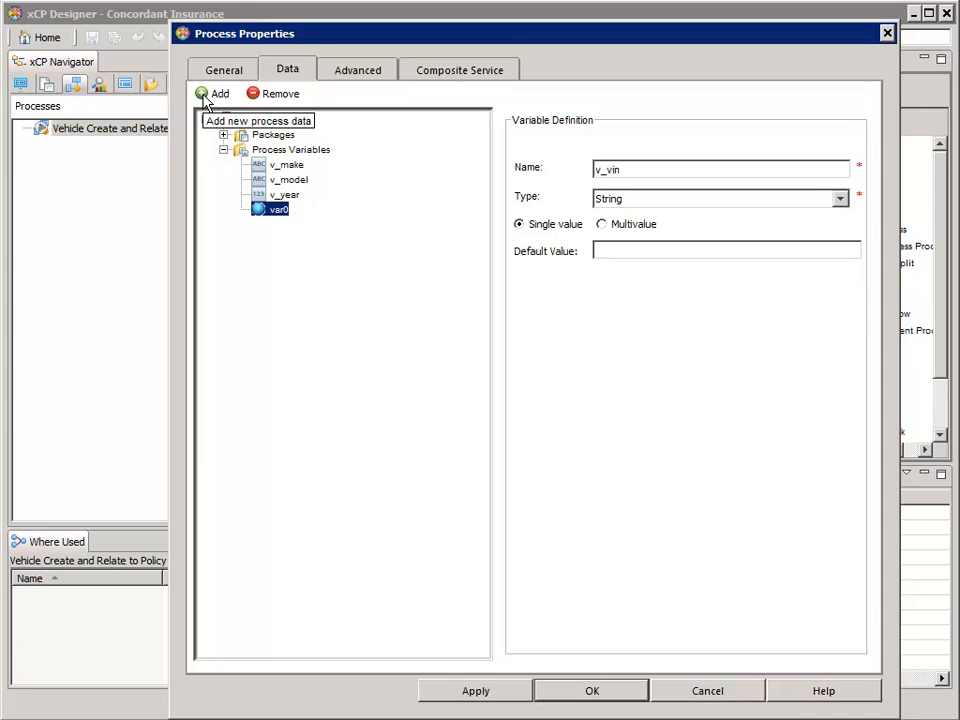
left_click(203, 95)
type("v_policy_id")
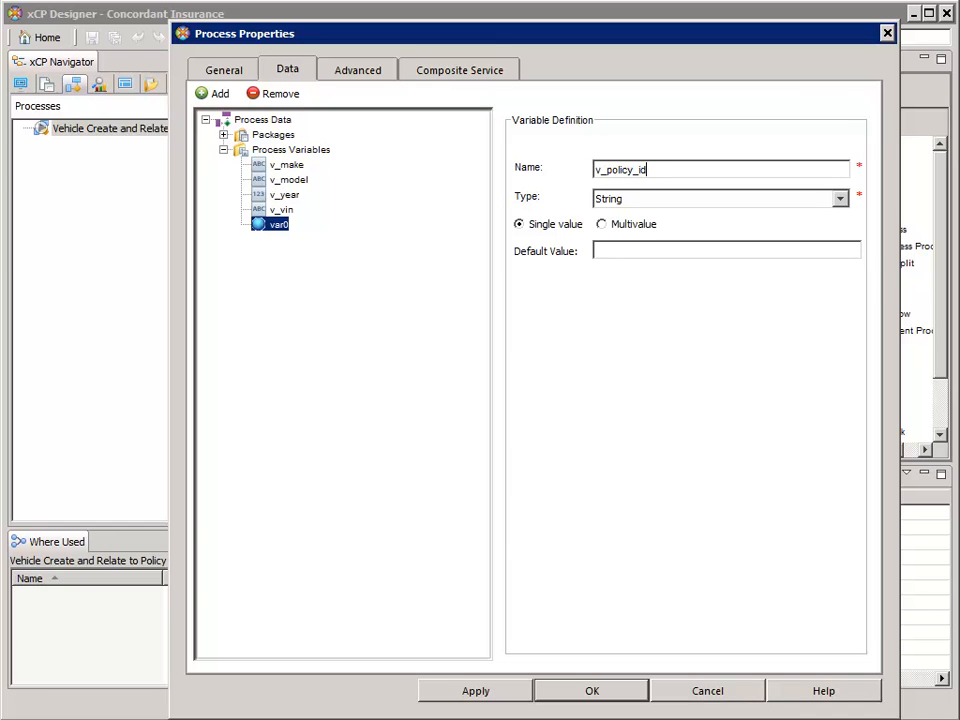
Step: Add a process variable named v_start_date with type Date-time and apply the changes
left_click(203, 95)
type("v_sta")
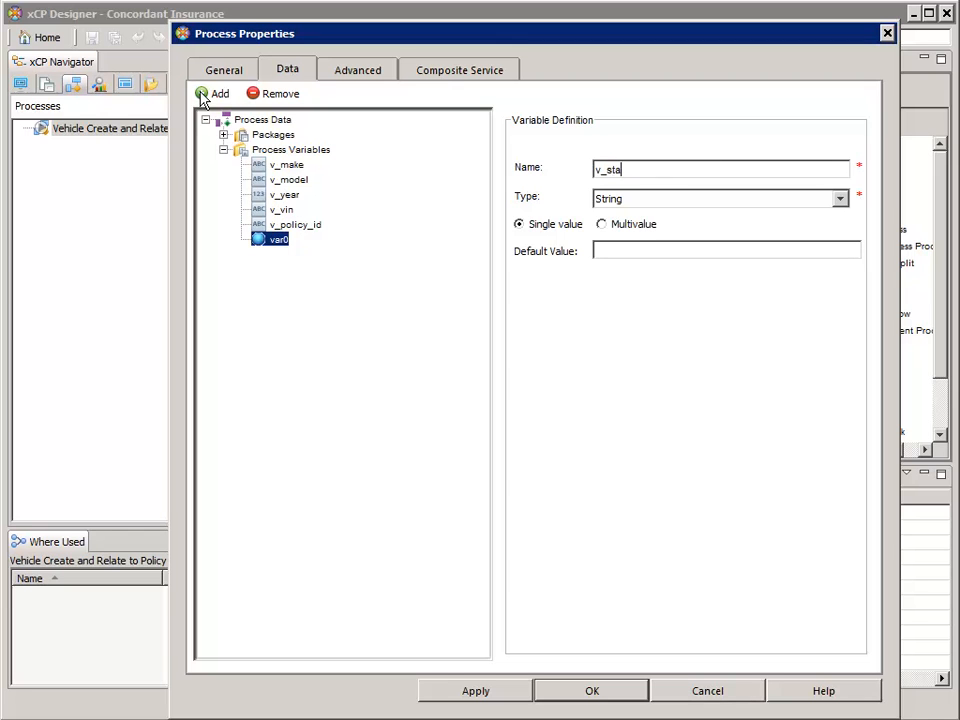
type("rt_date")
left_click(840, 200)
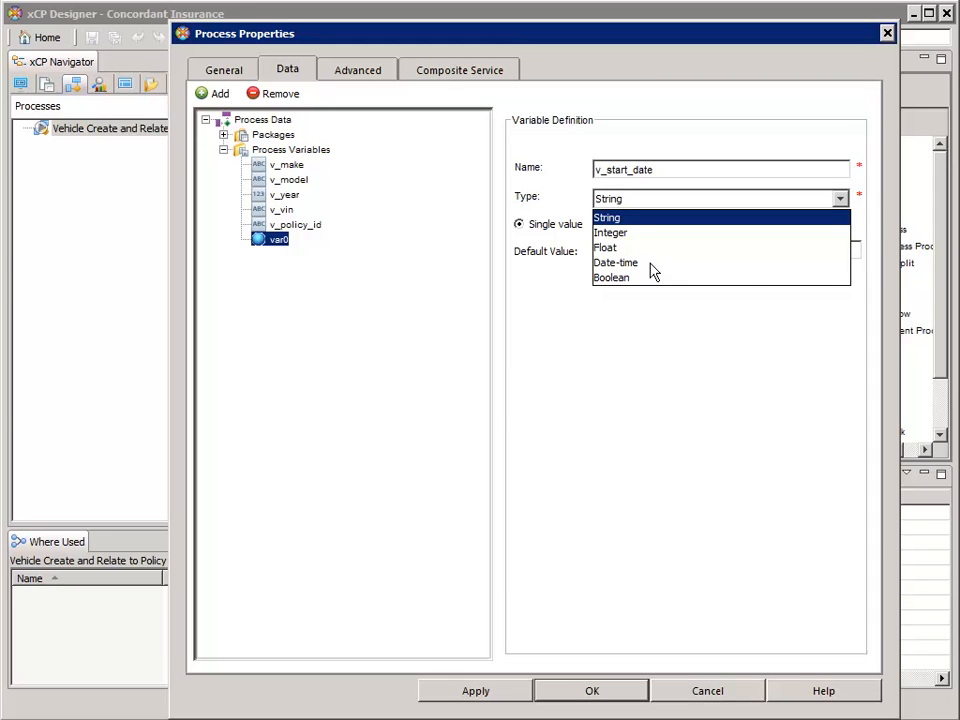
left_click(652, 265)
left_click(494, 691)
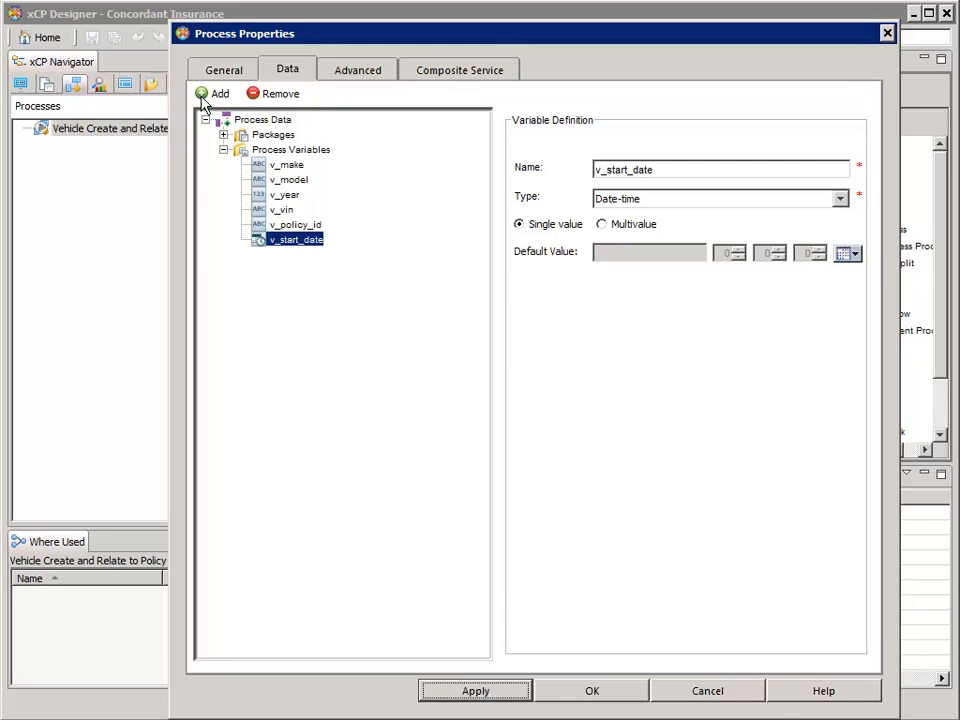
Step: Add a process variable named v_end_date with type Date-time
left_click(206, 96)
type("v_end_date")
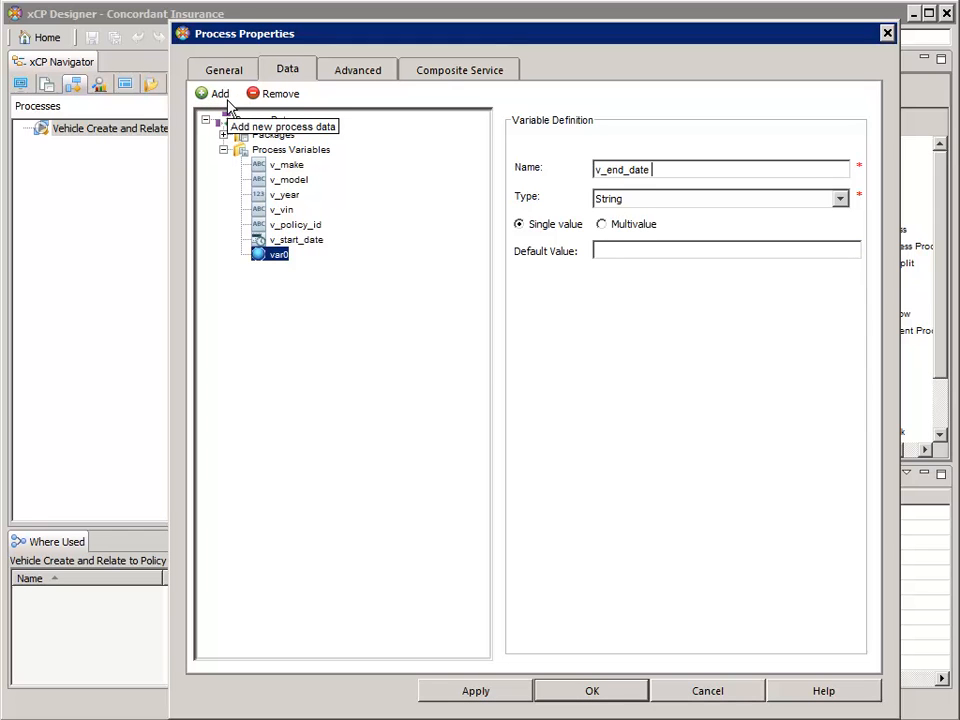
left_click(840, 199)
left_click(655, 265)
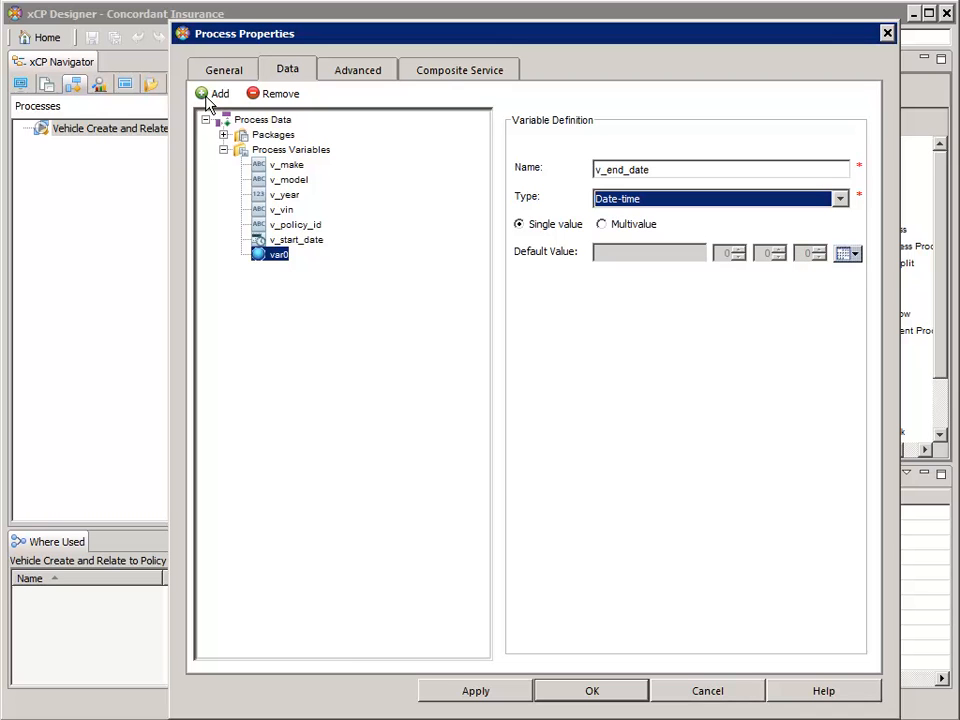
Step: Add two String process variables named v_notes and v_cabinet and apply the changes
left_click(208, 96)
type("v_notes")
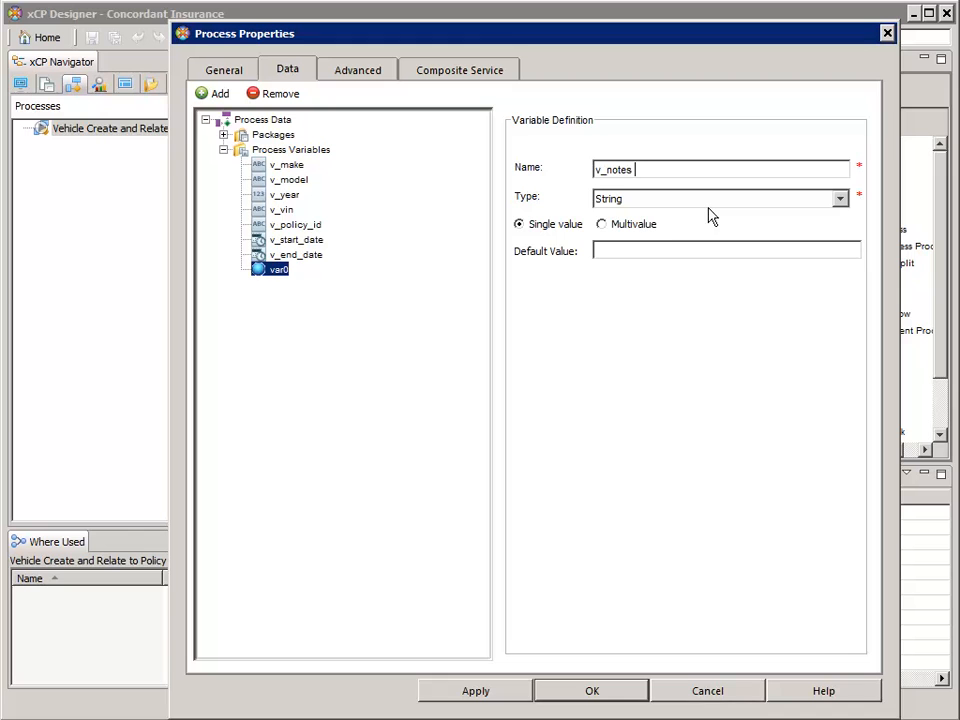
left_click(218, 95)
type("v_cabinet")
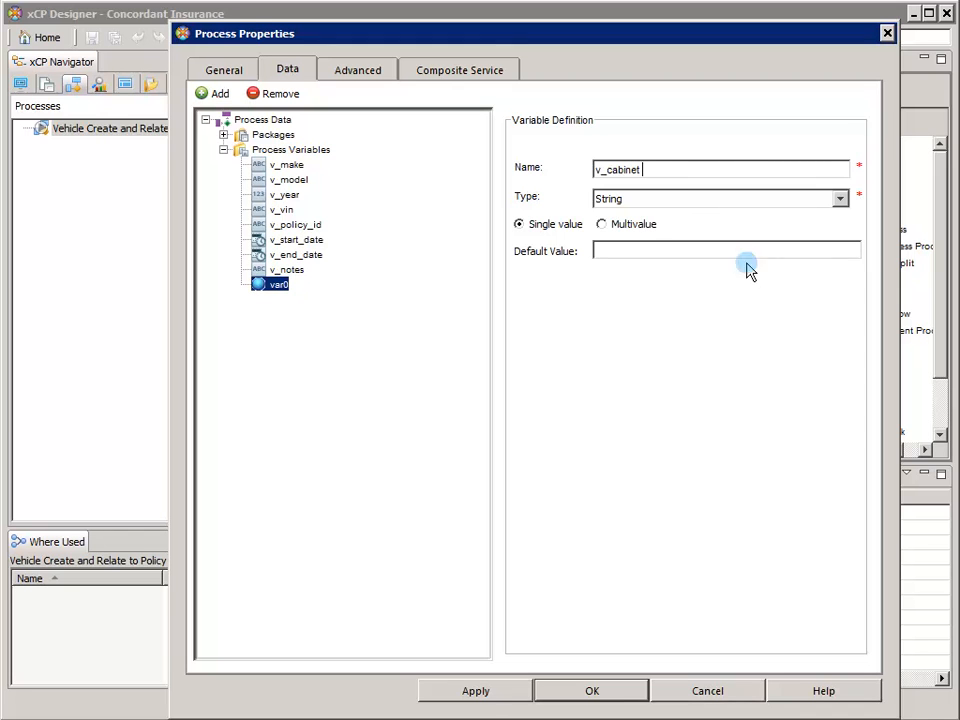
left_click(496, 693)
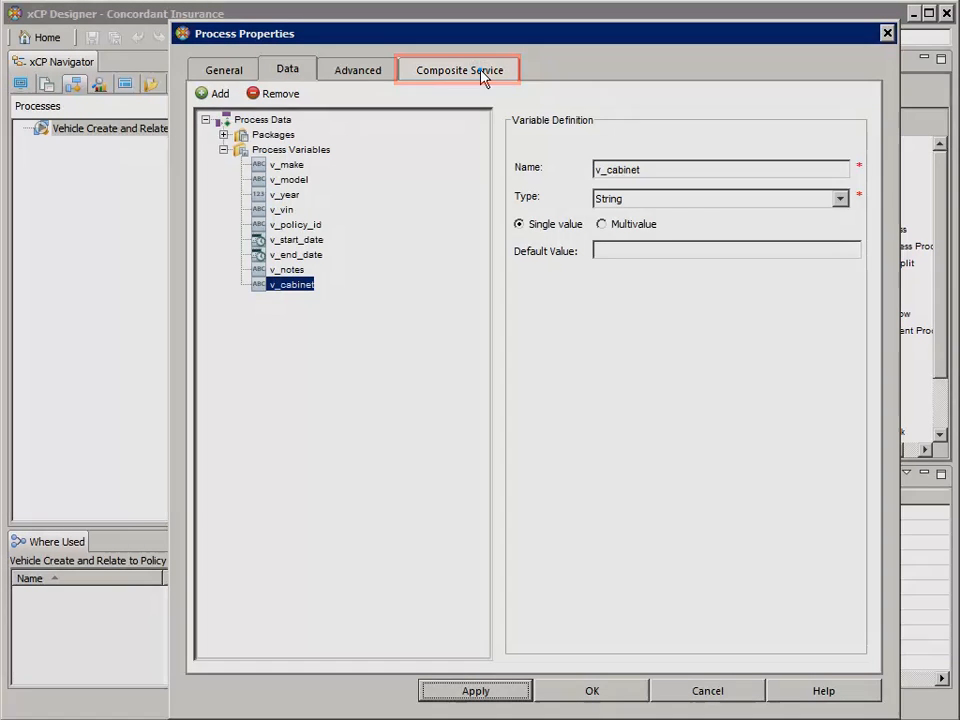
Step: Mark all nine process variables, v_make through v_cabinet, as composite service inputs and accept the process properties
left_click(484, 72)
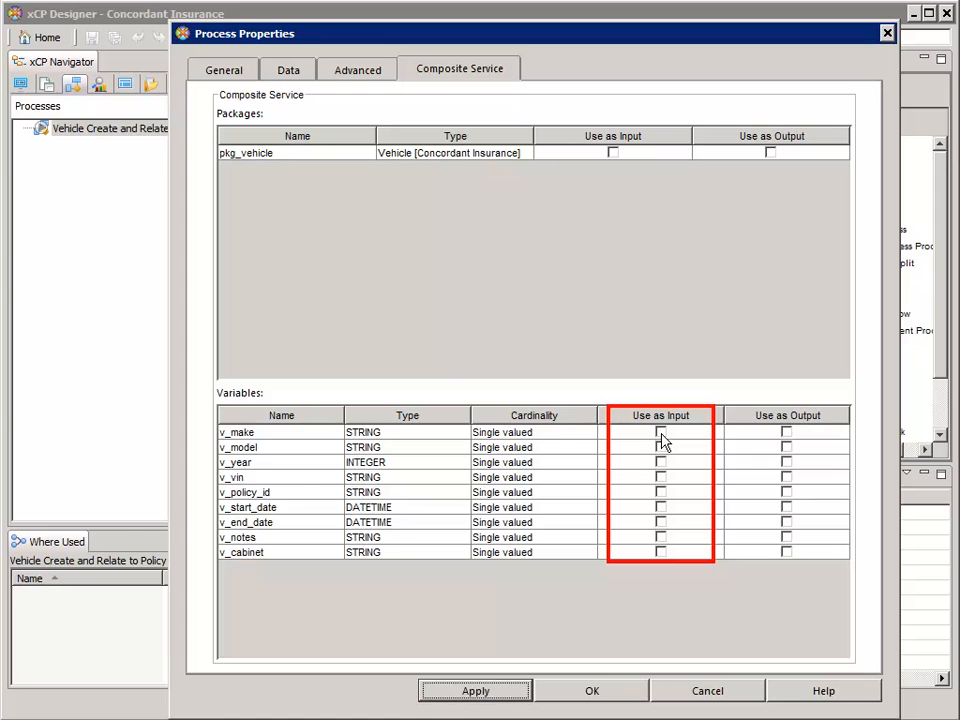
left_click(661, 433)
left_click(661, 448)
left_click(661, 463)
left_click(661, 478)
left_click(660, 492)
left_click(660, 507)
left_click(660, 522)
left_click(660, 537)
left_click(660, 552)
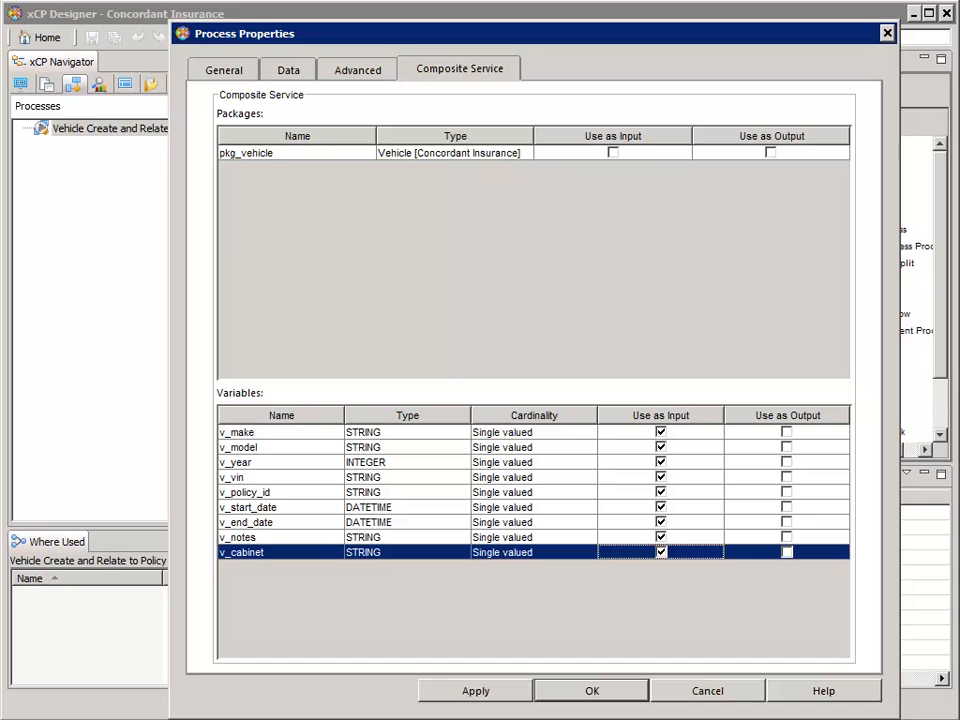
left_click(607, 692)
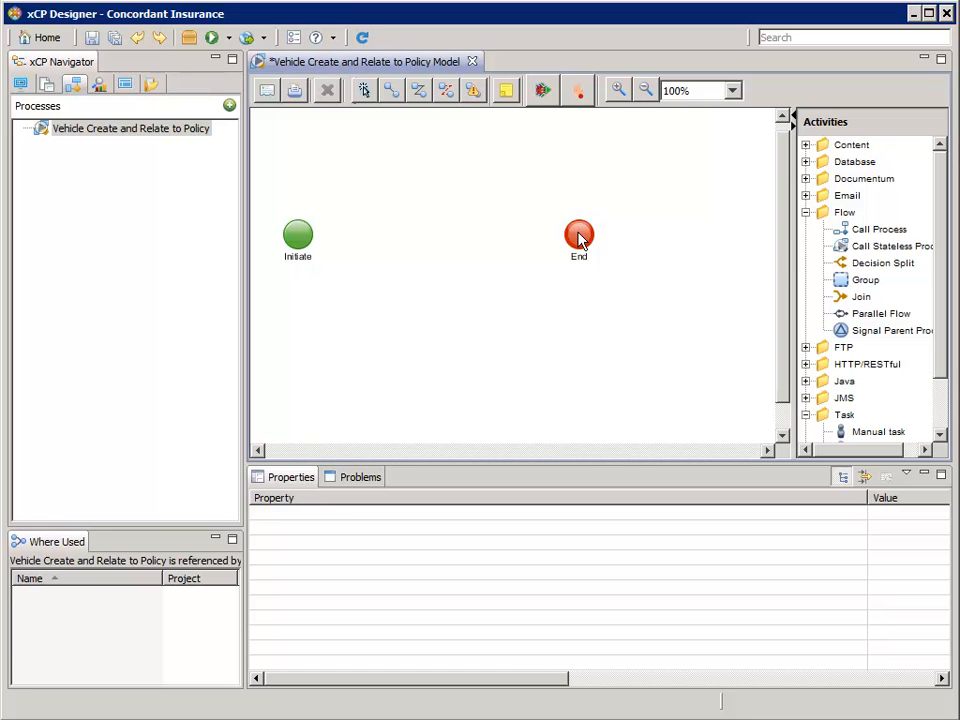
Step: Shift the End node away from Initiate and place a Create activity and two Set Process Data activities between them
left_click_drag(579, 240, 720, 246)
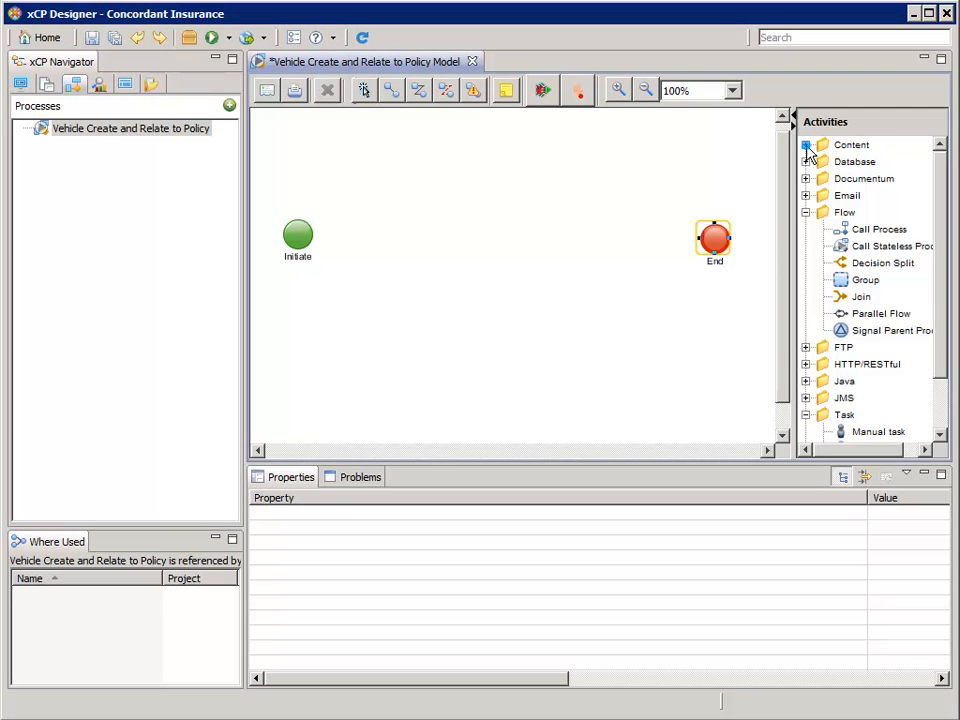
left_click(806, 145)
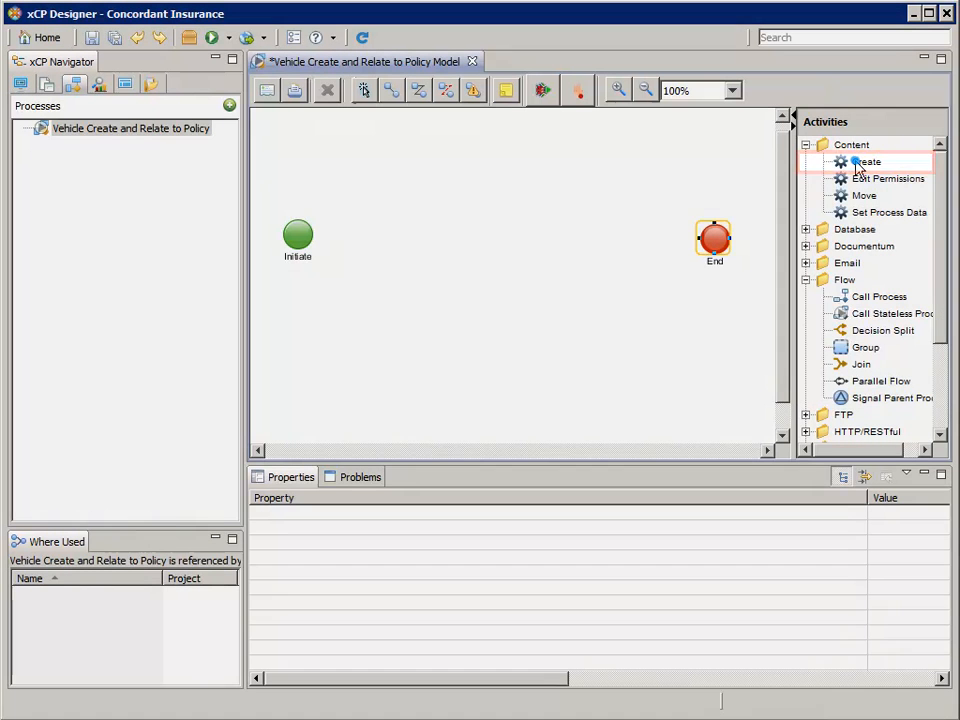
left_click(863, 163)
left_click_drag(866, 168, 396, 236)
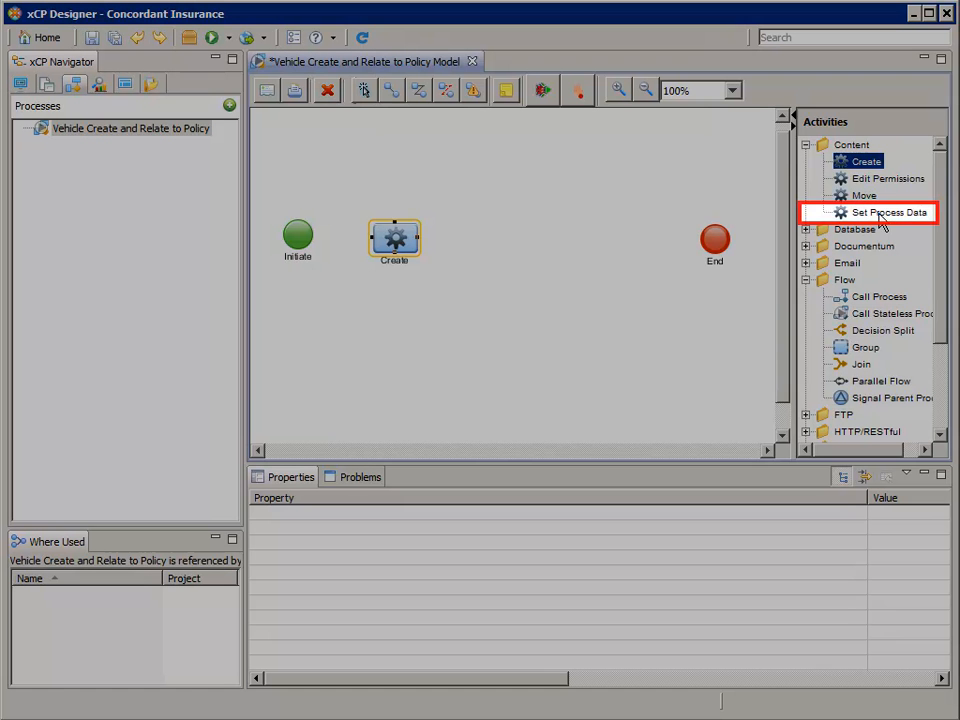
left_click_drag(887, 213, 527, 253)
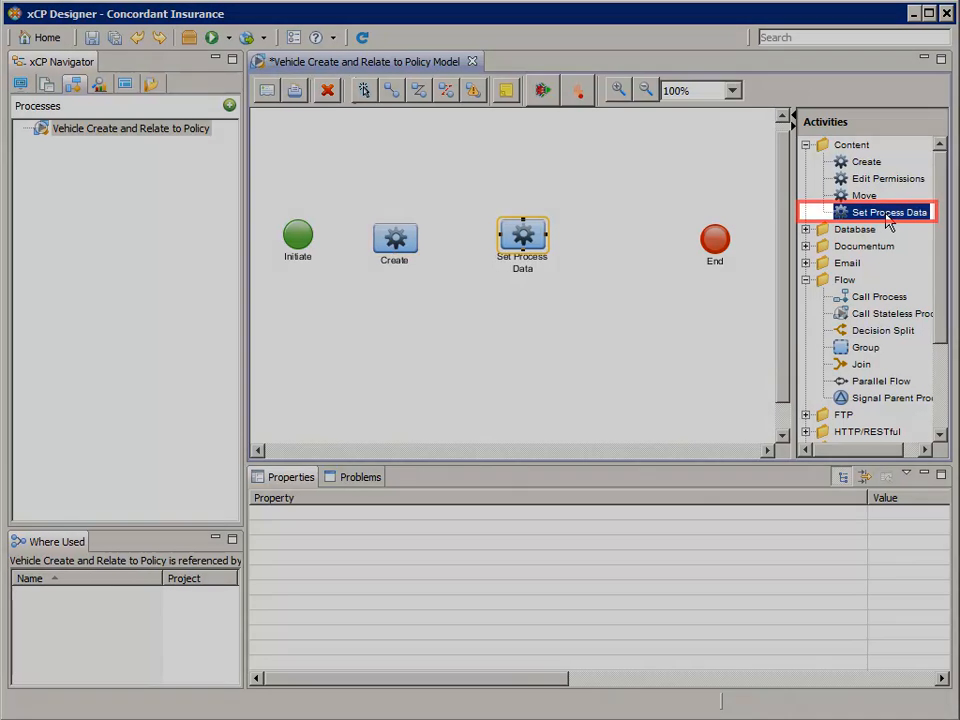
left_click_drag(888, 217, 629, 242)
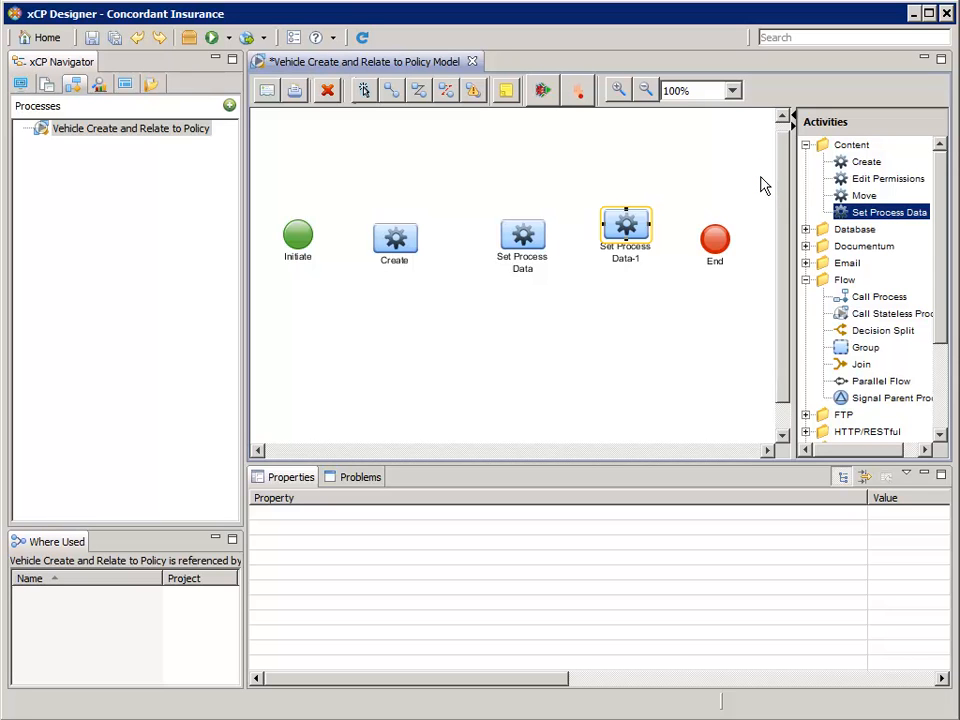
Step: Align all five nodes of the process, from Initiate to End, along their middle
left_click_drag(762, 184, 253, 306)
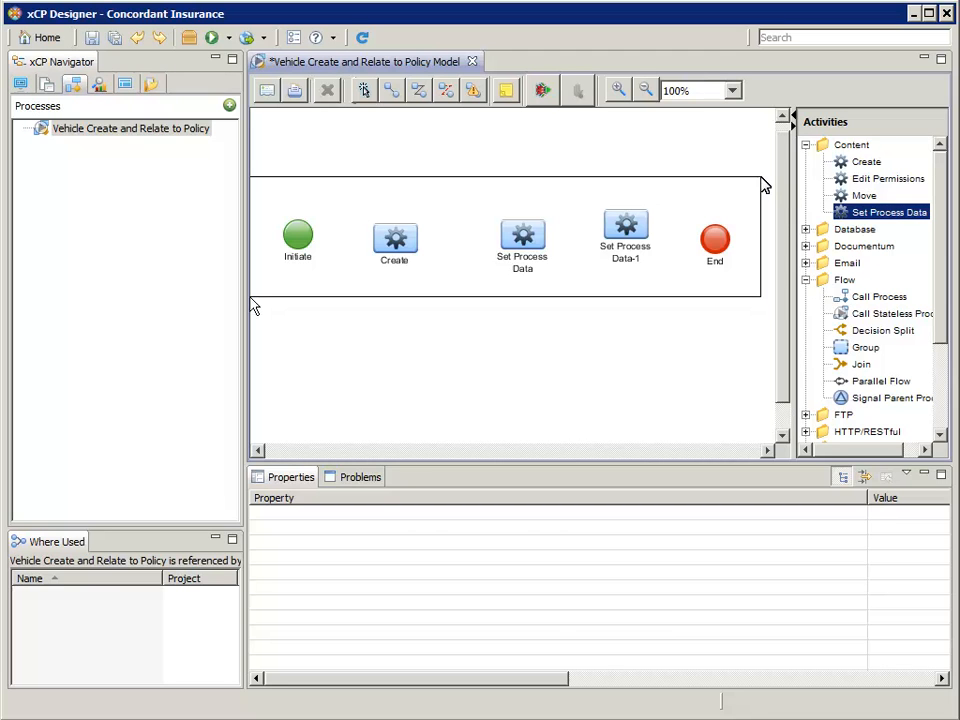
right_click(528, 236)
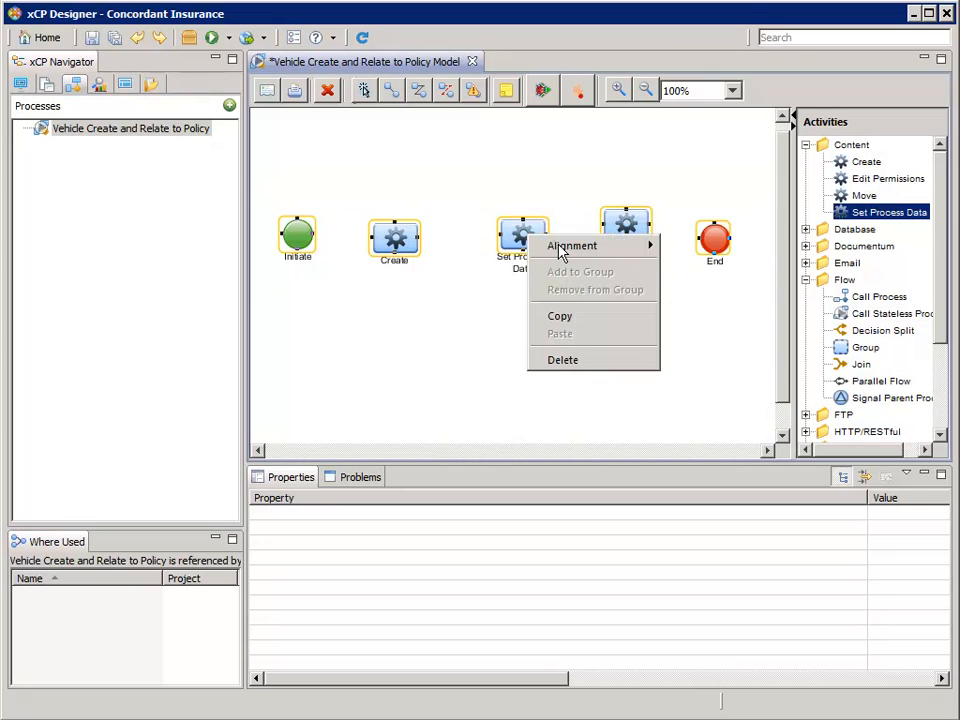
mouse_move(559, 251)
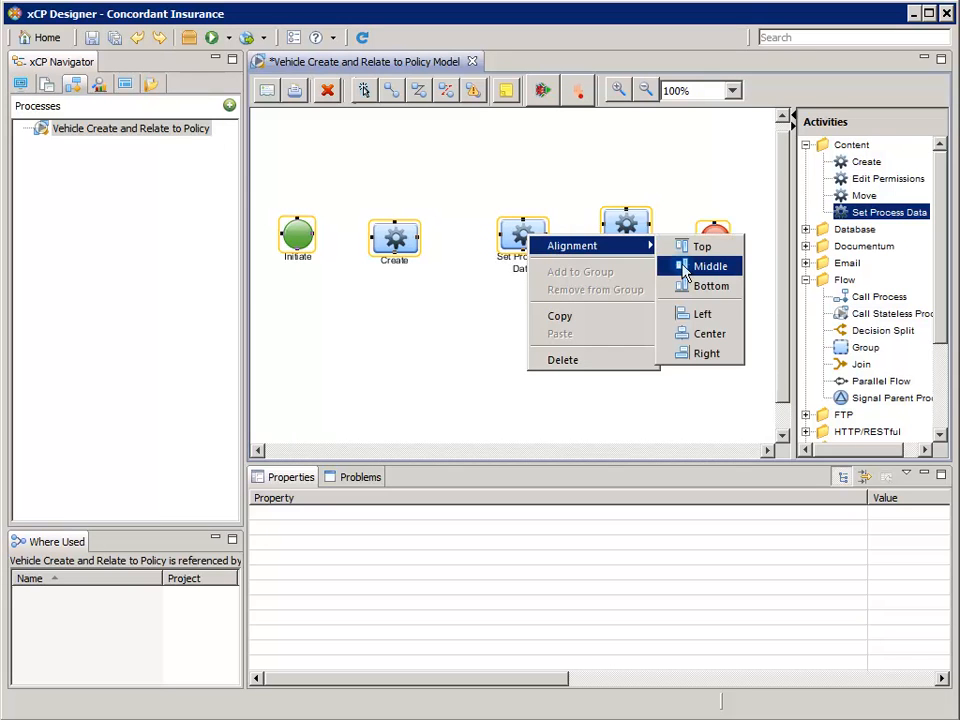
left_click(666, 264)
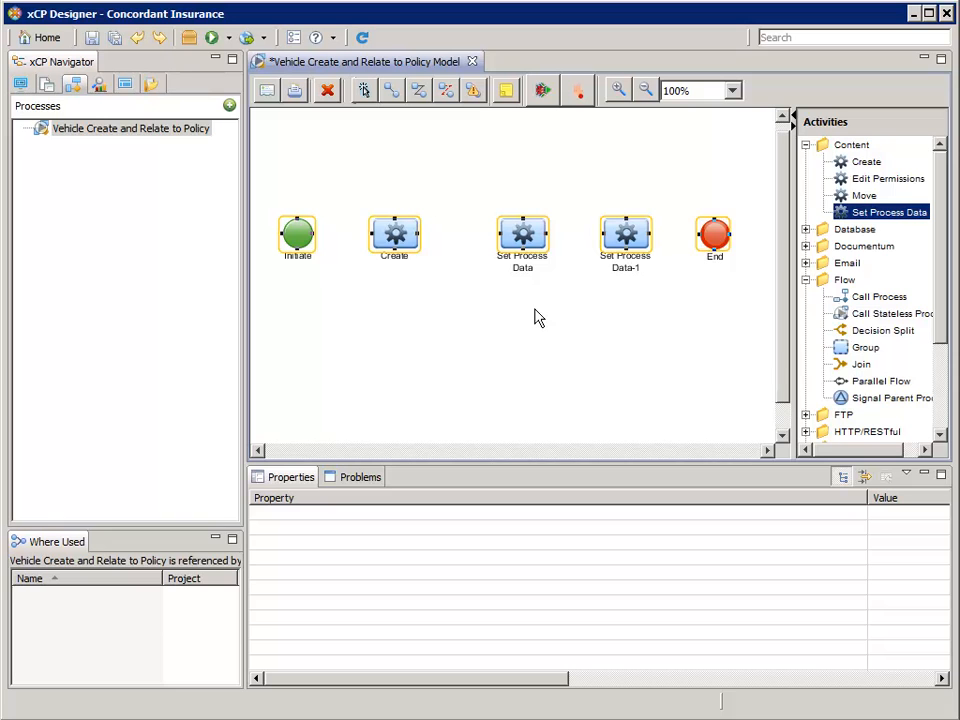
Step: Connect Initiate, Create, Set Process Data, Set Process Data-1 and End in sequence with flows
left_click(536, 317)
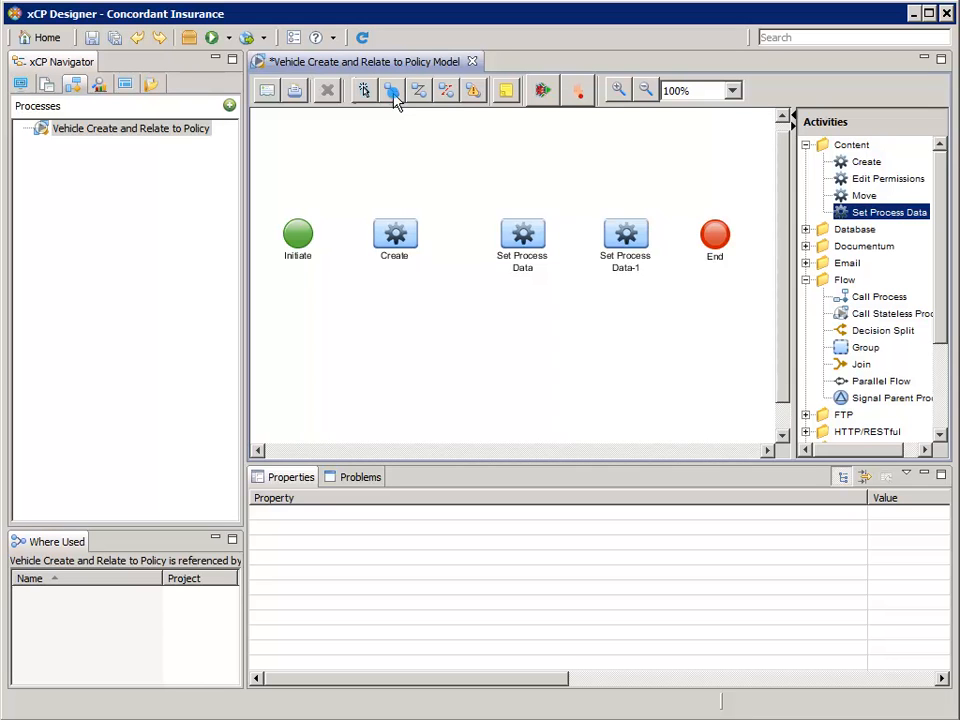
left_click_drag(312, 242, 711, 236)
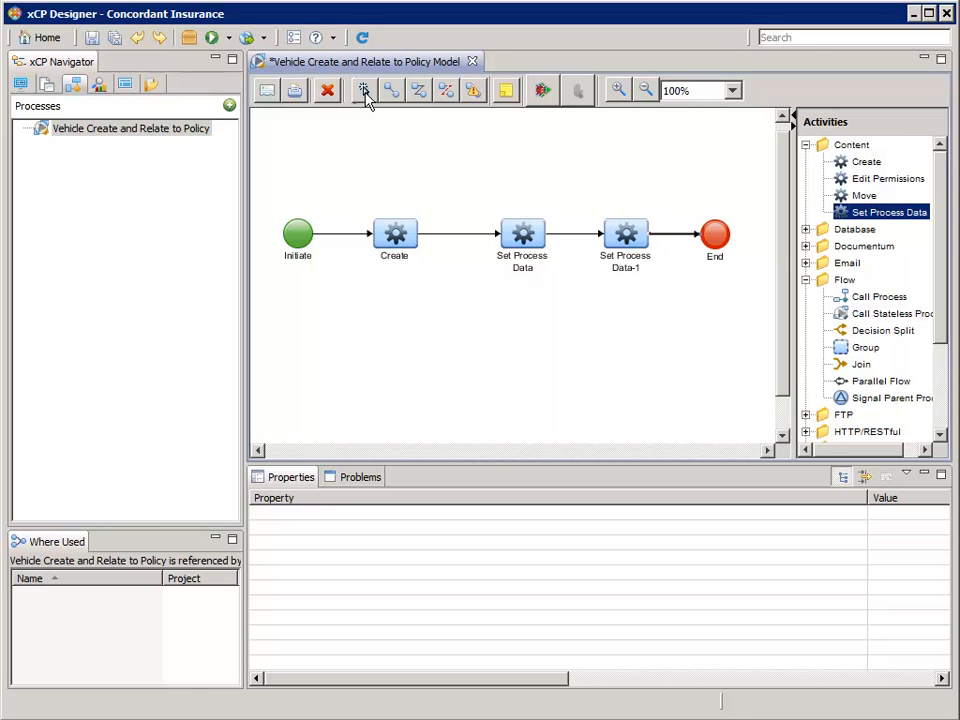
left_click(366, 93)
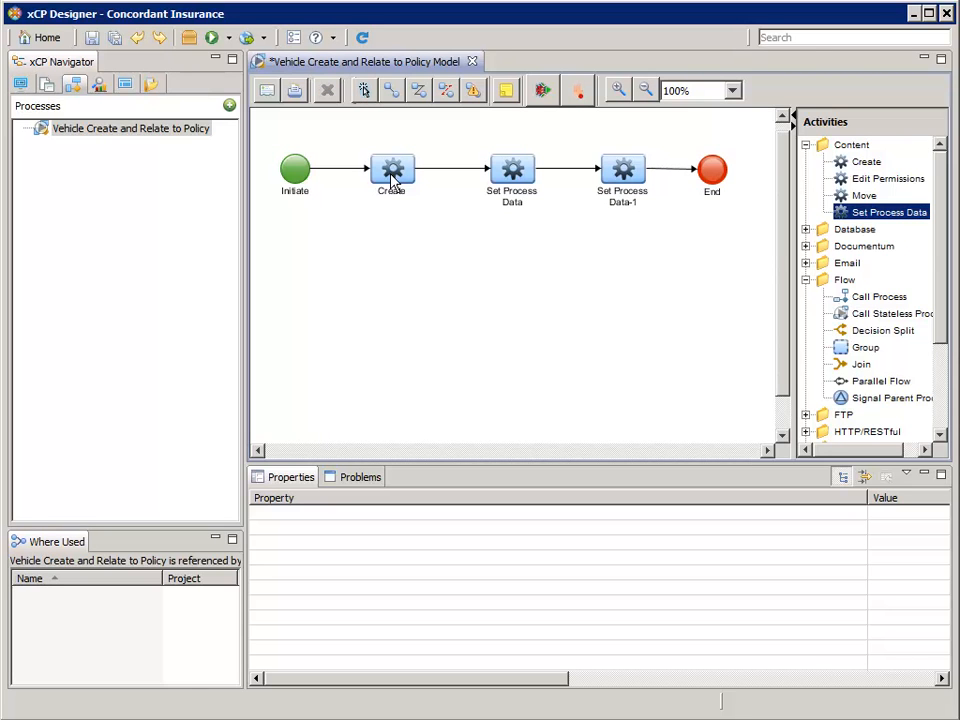
Step: Open the Create activity's inspector and rename the activity as Create Vehicle
double_click(392, 172)
left_click(210, 61)
type("Vehicle")
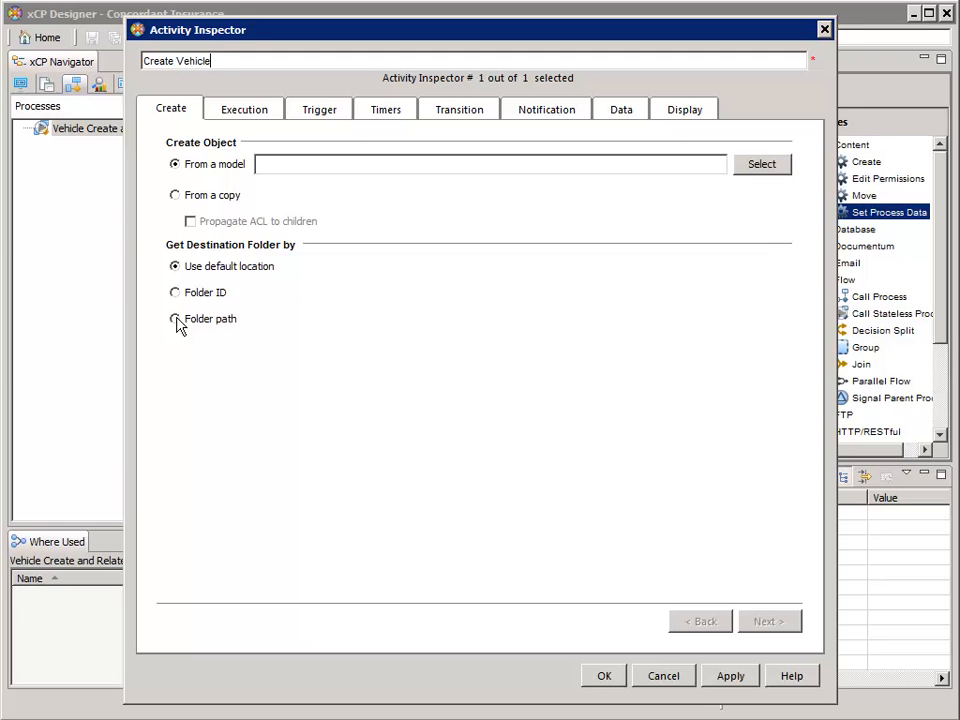
Step: Set the destination folder to be found by folder path and create the object from the Vehicle model
left_click(176, 320)
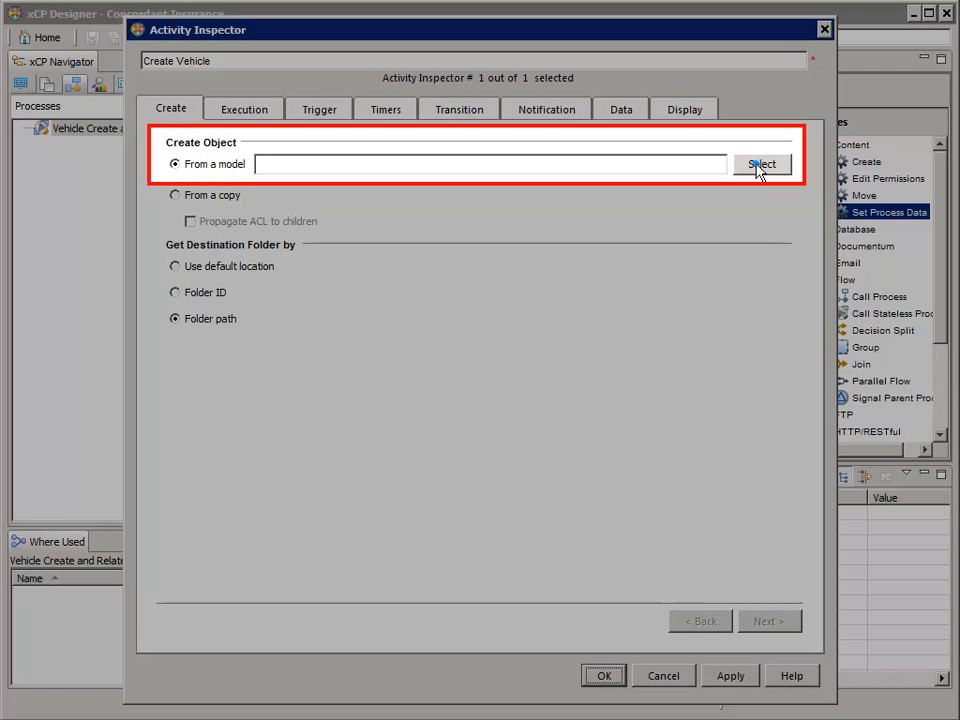
left_click(758, 168)
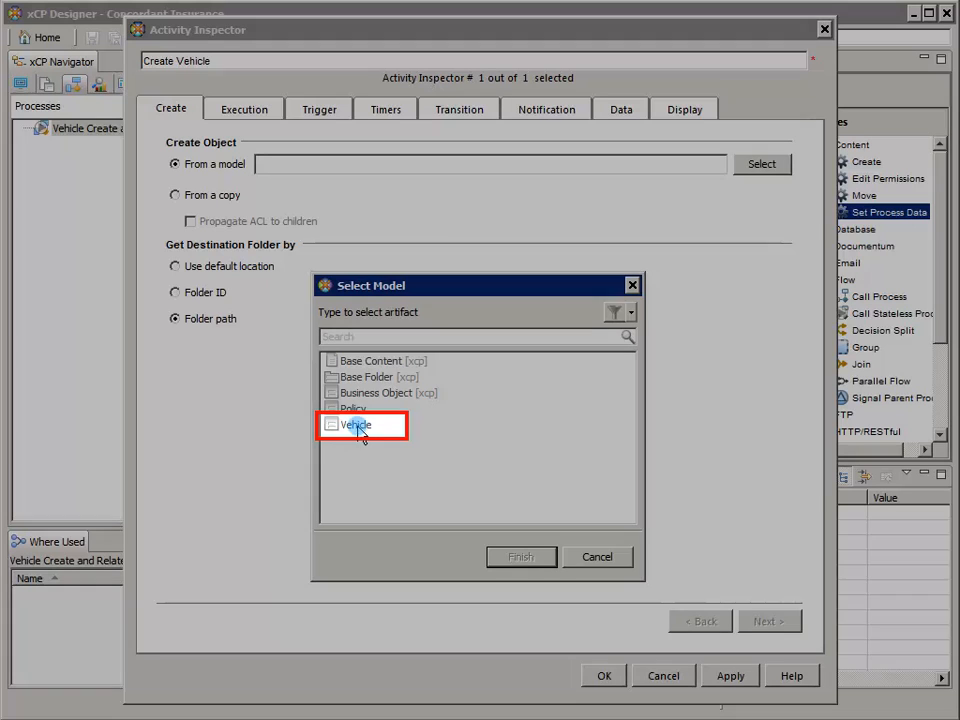
left_click(357, 426)
left_click(520, 559)
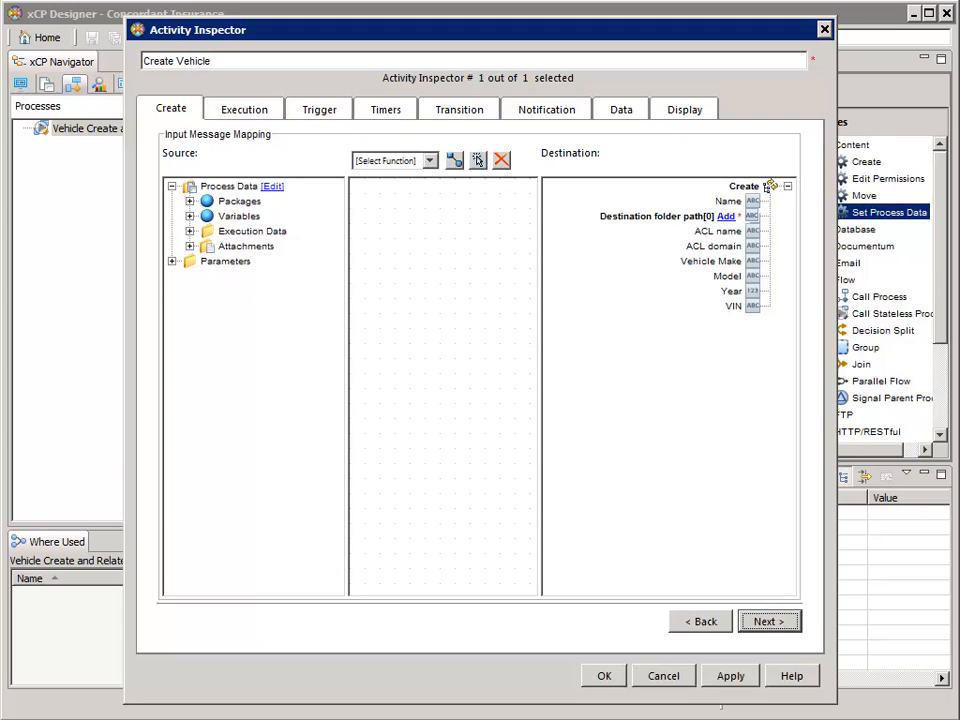
Step: Map the v_make process variable to the Vehicle Make attribute with a Copy function in the input message mapping
left_click(430, 161)
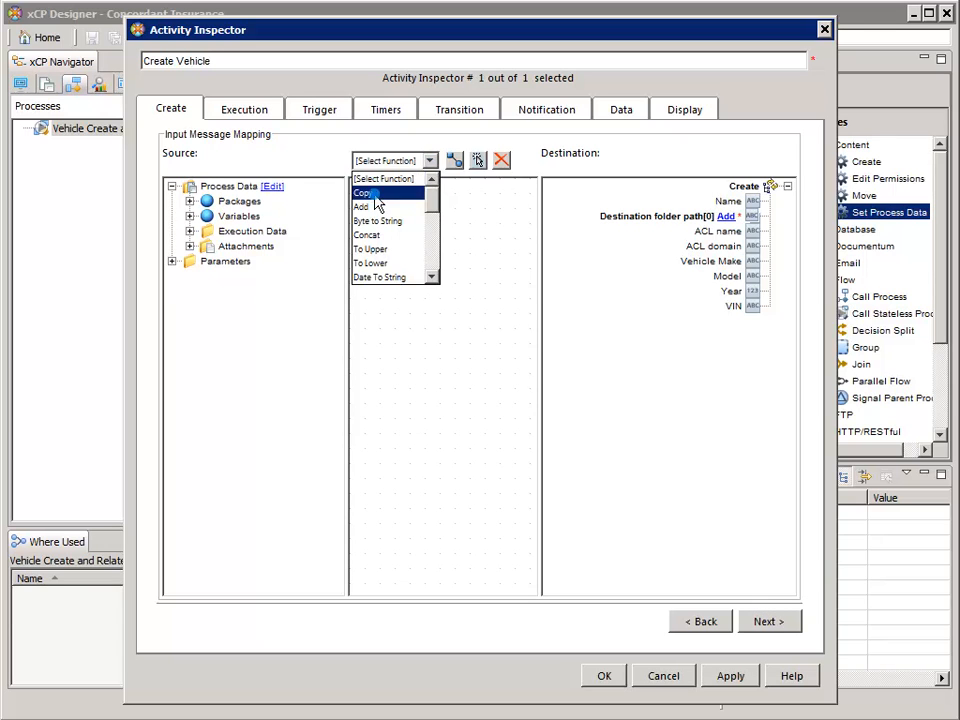
left_click(372, 194)
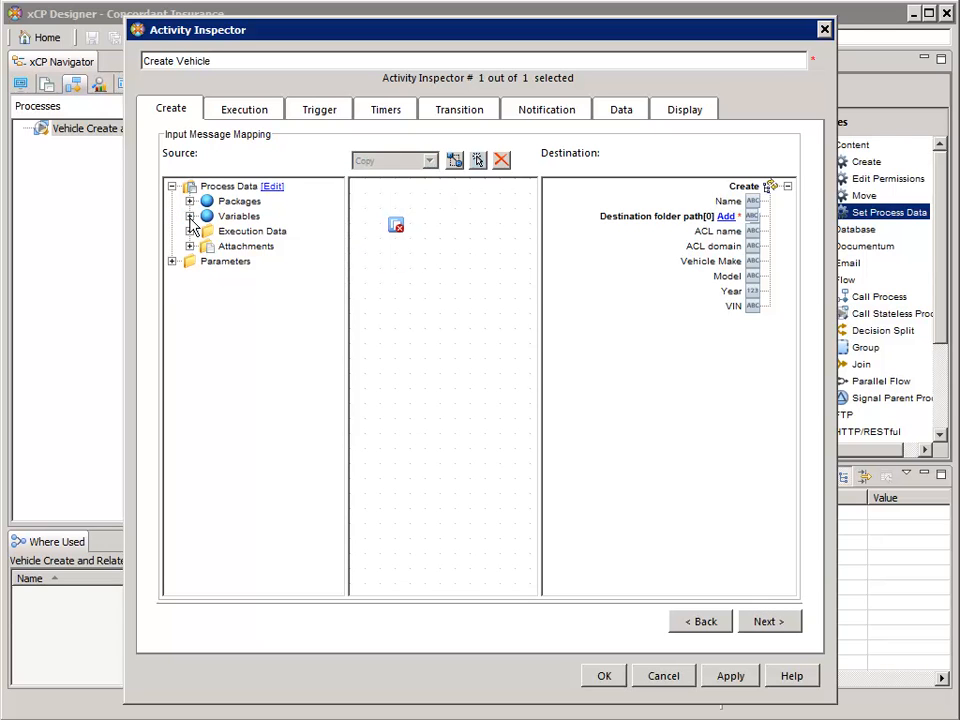
left_click(190, 216)
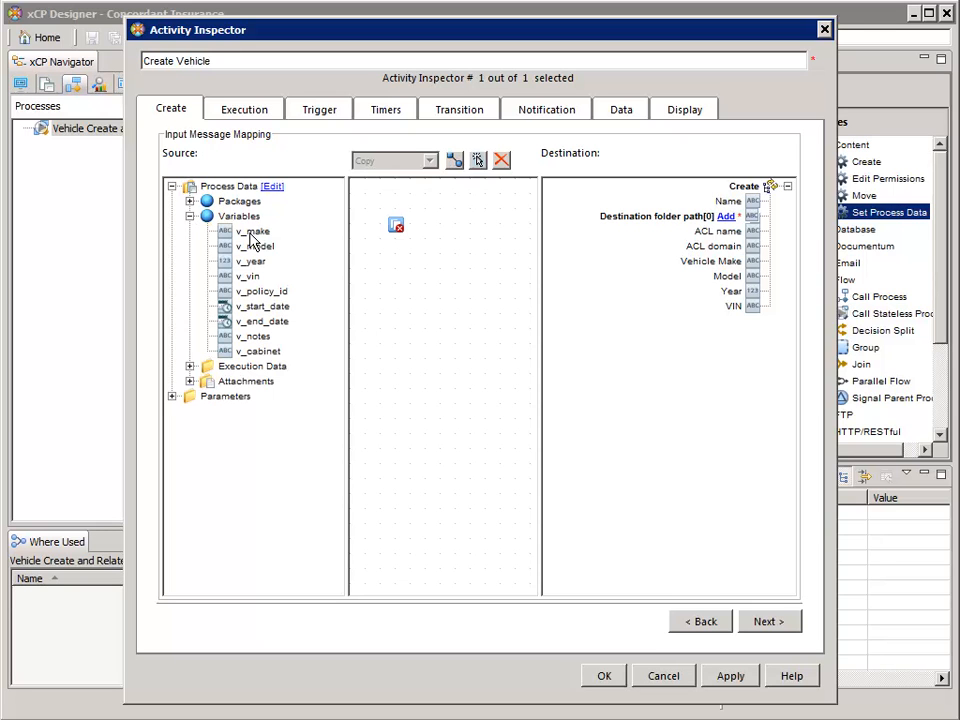
left_click_drag(251, 233, 395, 226)
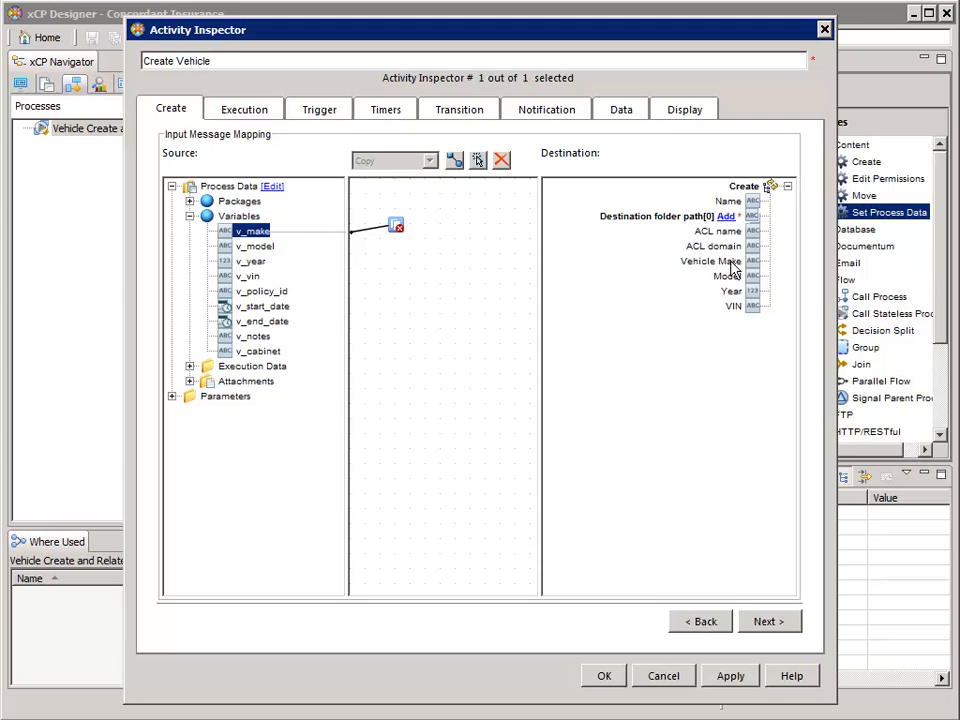
left_click_drag(733, 268, 736, 263)
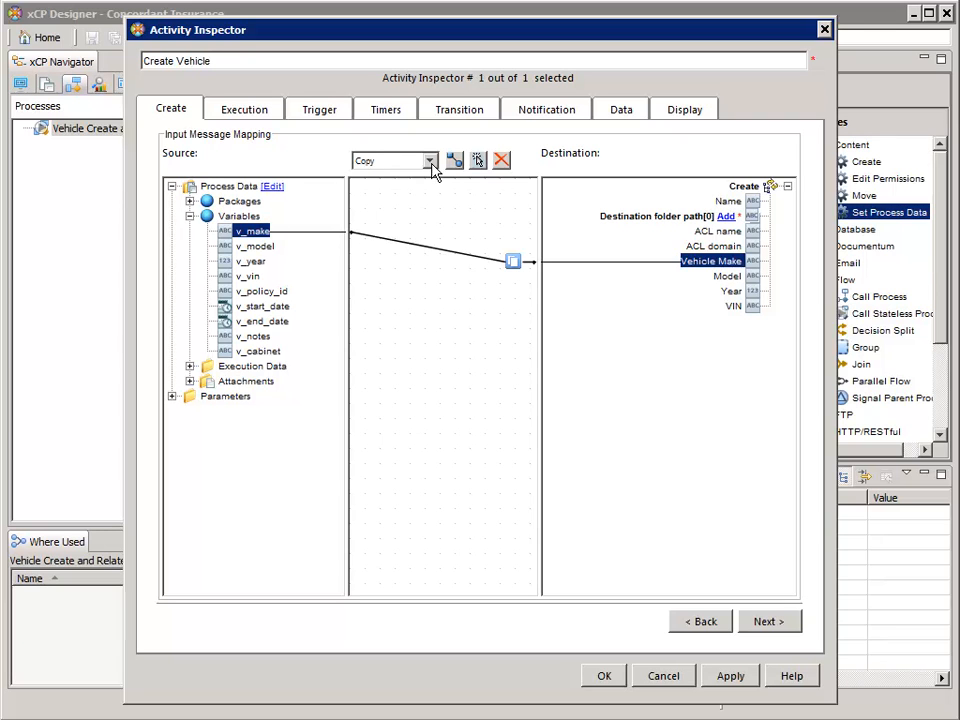
Step: Map the v_model variable to the Model attribute with a Copy function
left_click(430, 161)
left_click(388, 191)
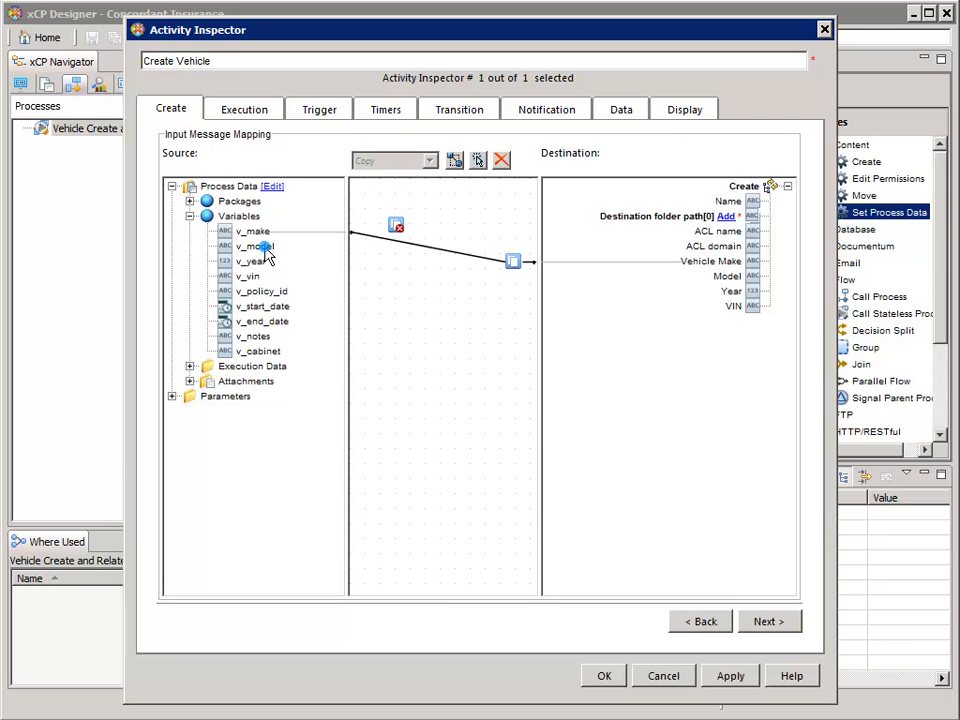
left_click_drag(258, 247, 396, 226)
left_click(731, 280)
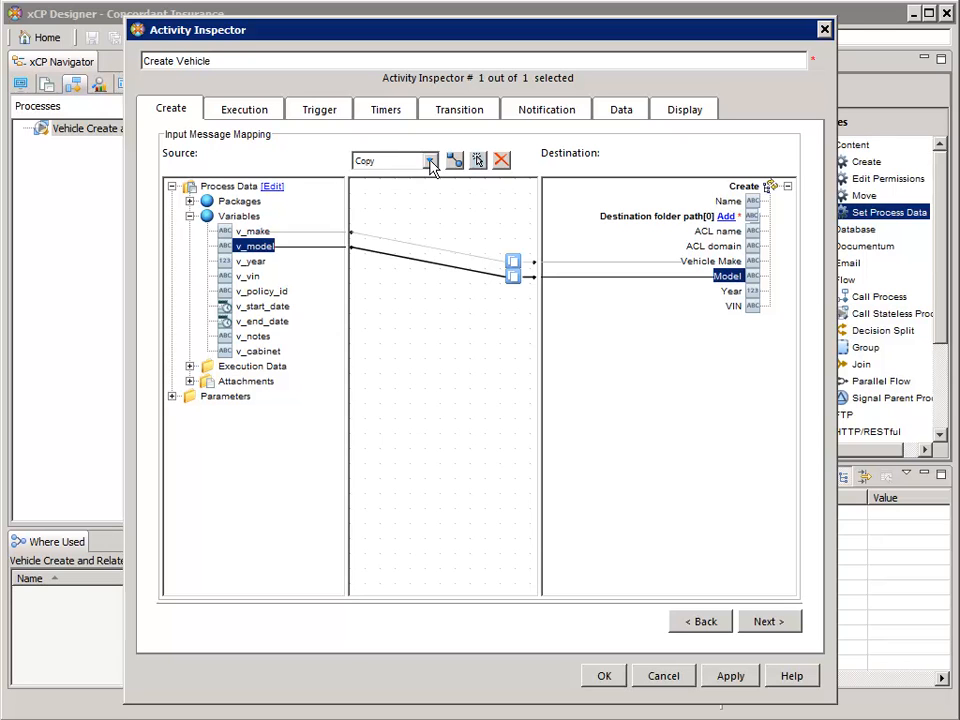
Step: Map the v_year variable to the Year attribute with a Copy function
left_click(430, 162)
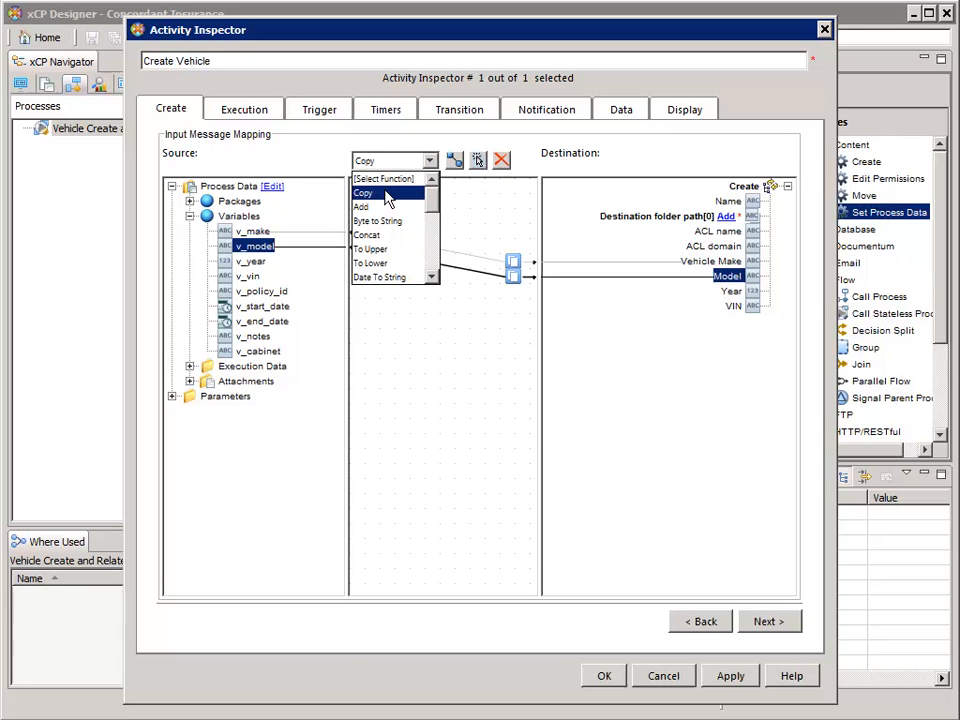
left_click(388, 194)
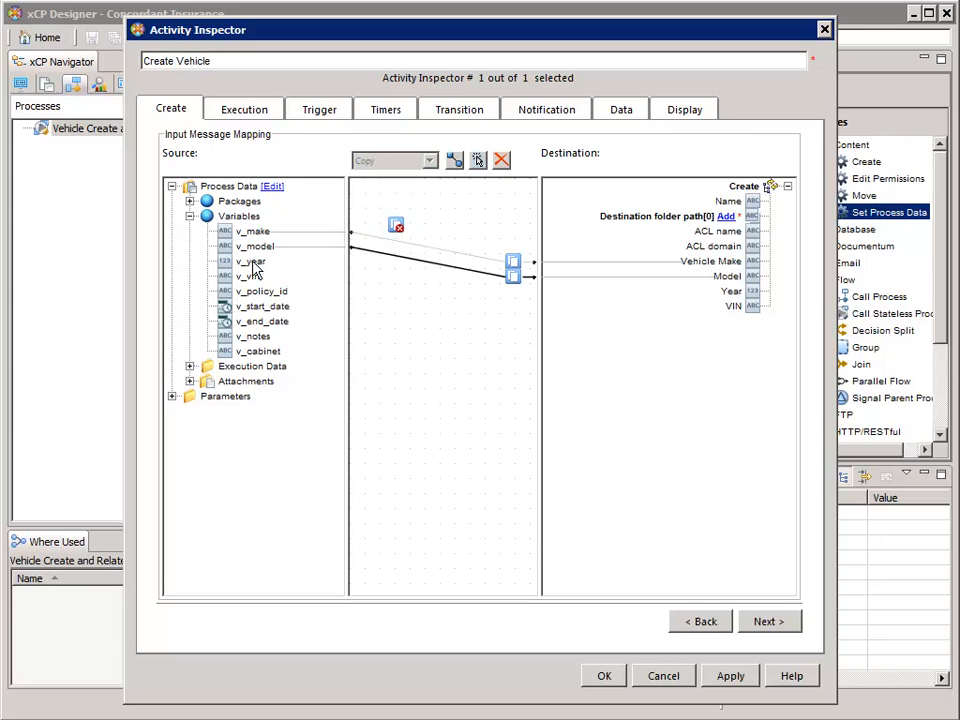
left_click(252, 262)
left_click(731, 291)
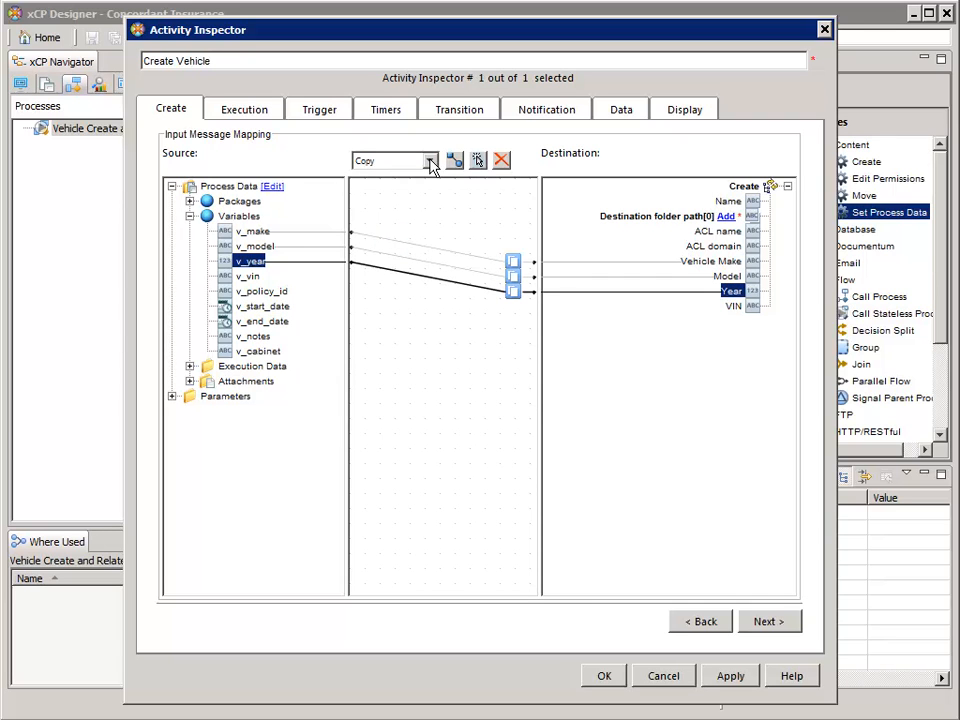
Step: Map the v_vin variable to the VIN attribute with a Copy function
left_click(429, 162)
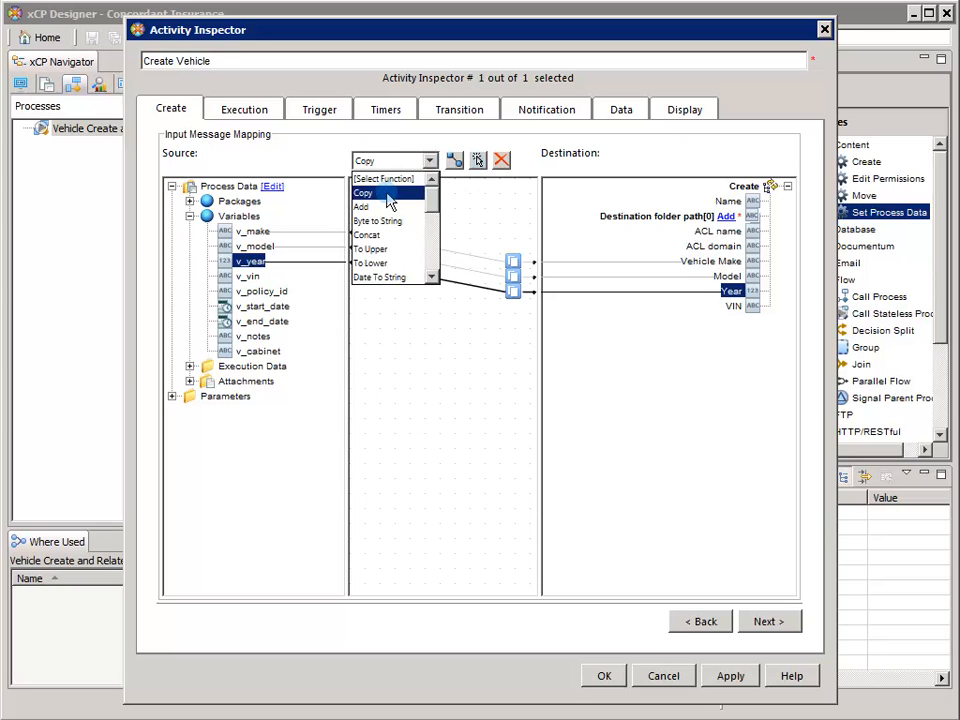
left_click(388, 192)
left_click(250, 277)
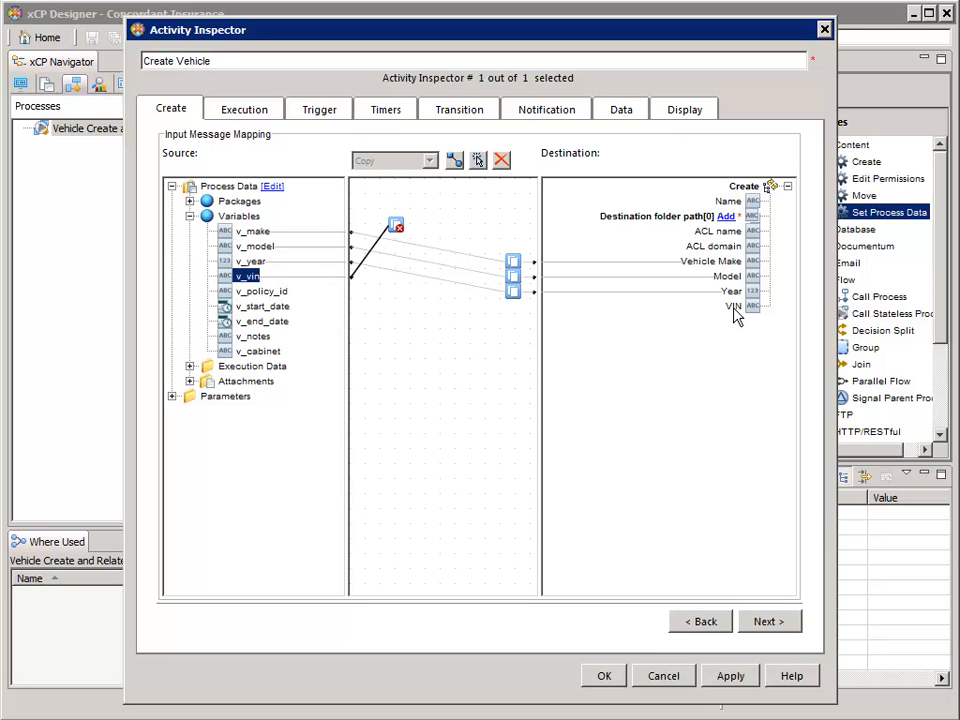
left_click(733, 307)
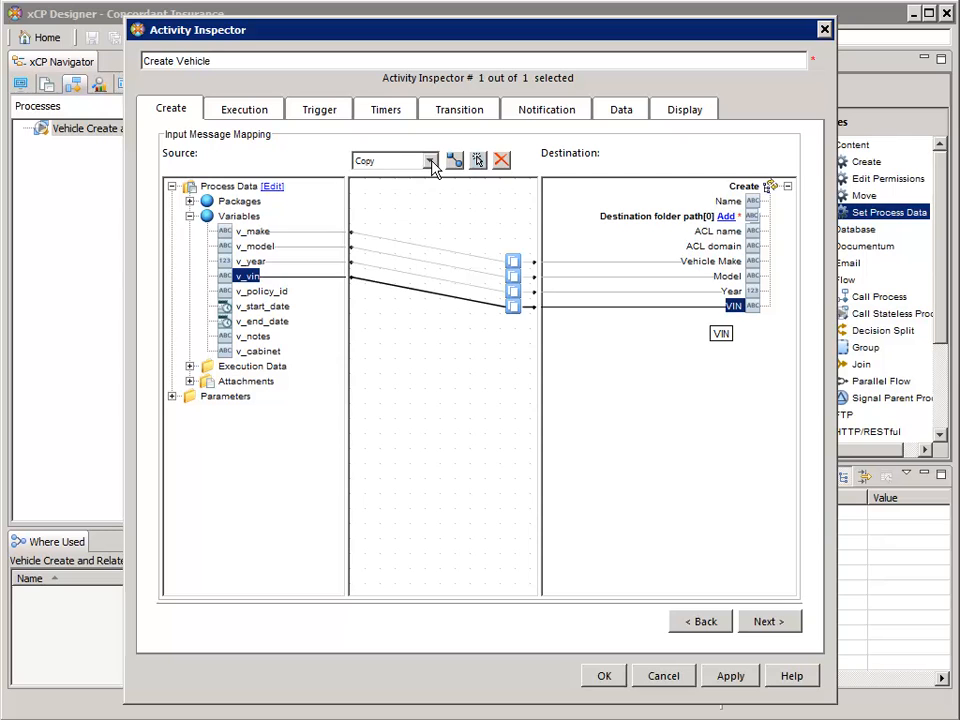
Step: Map the v_cabinet variable to Destination folder path[0] with a Copy function
left_click(431, 162)
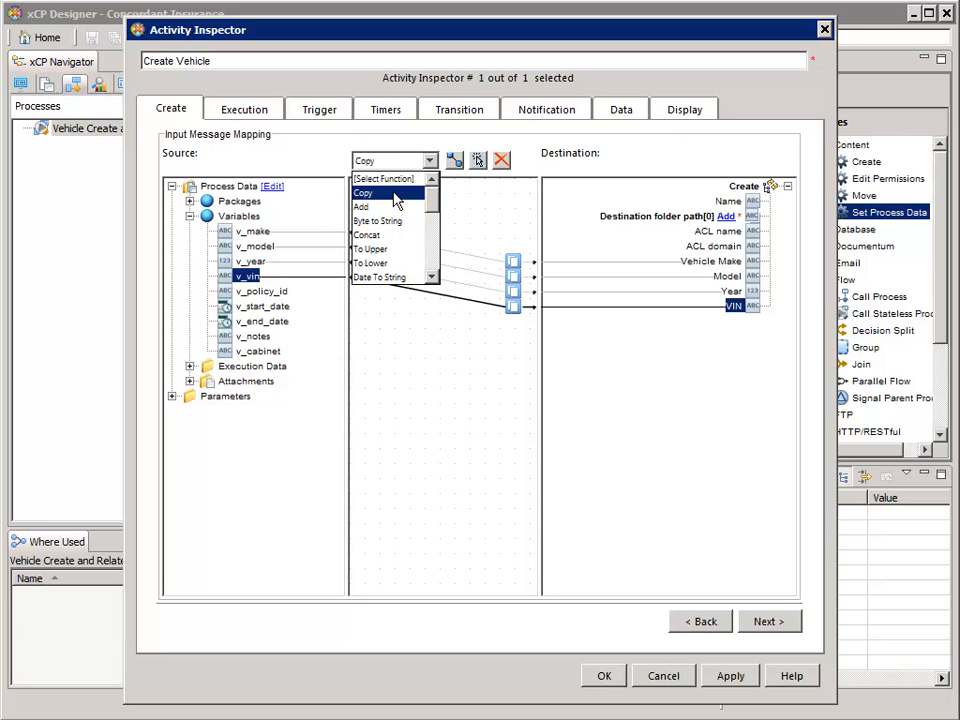
left_click(396, 193)
left_click(396, 224)
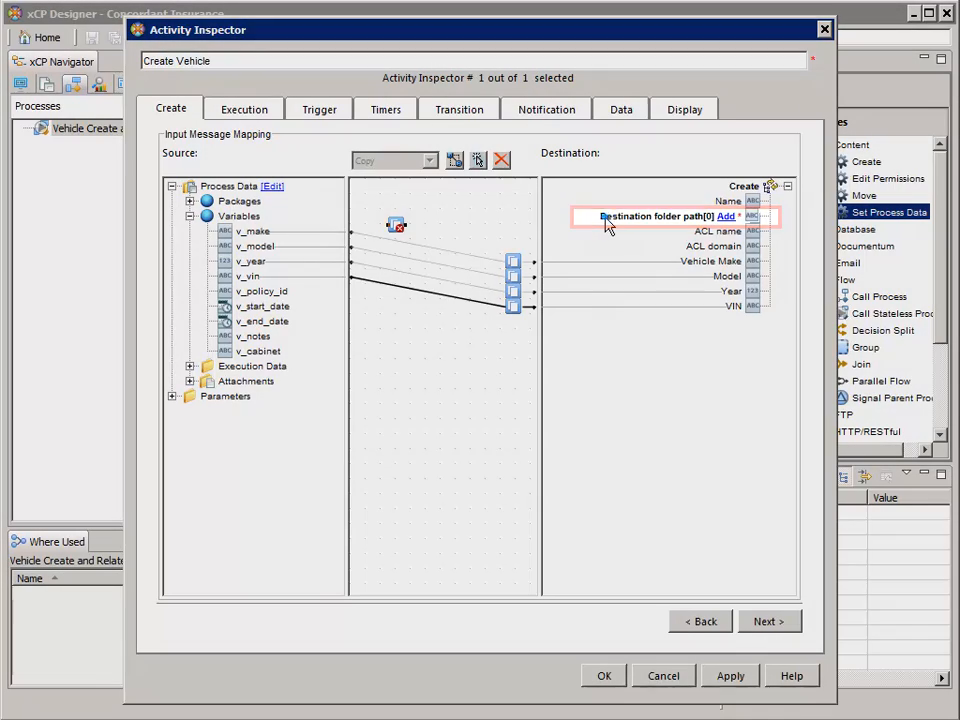
left_click(606, 225)
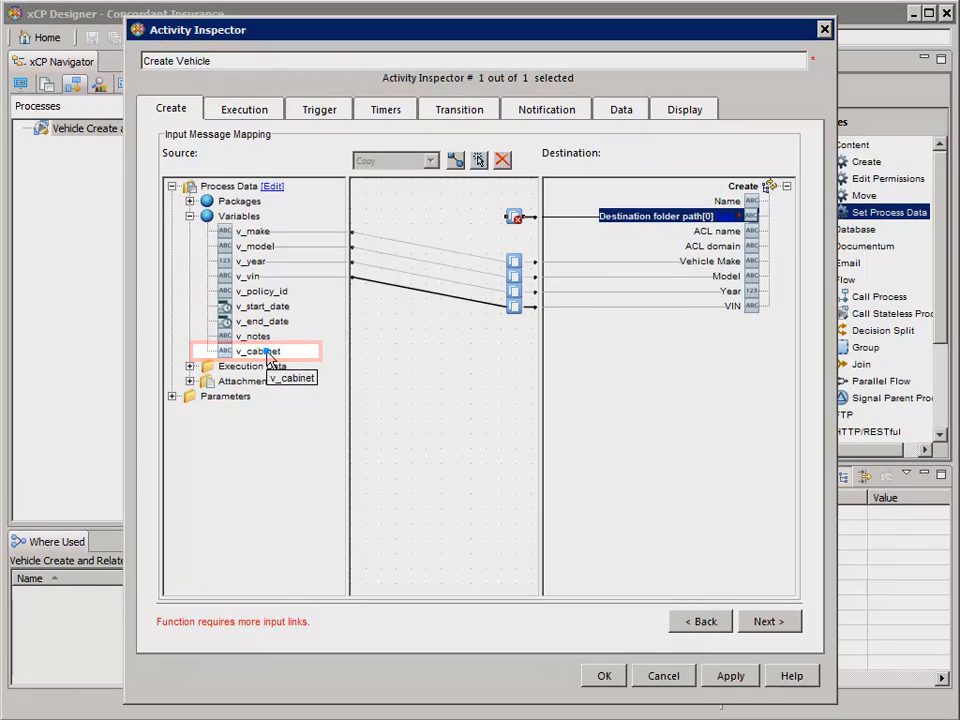
left_click(262, 352)
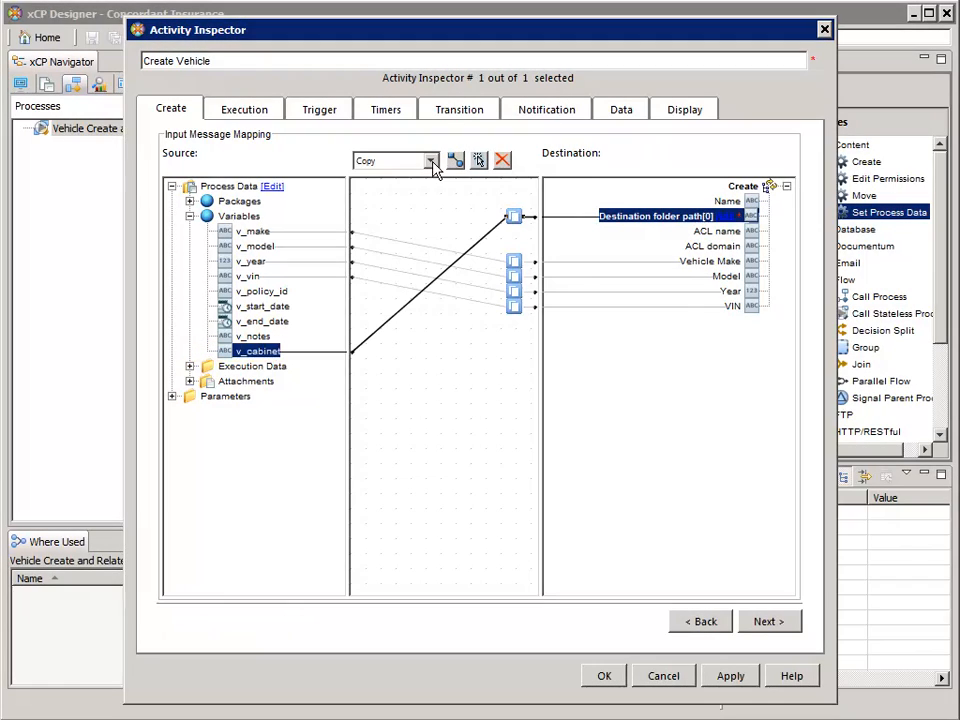
Step: Map the v_vin variable to the Name attribute of the vehicle with a Copy function
left_click(431, 162)
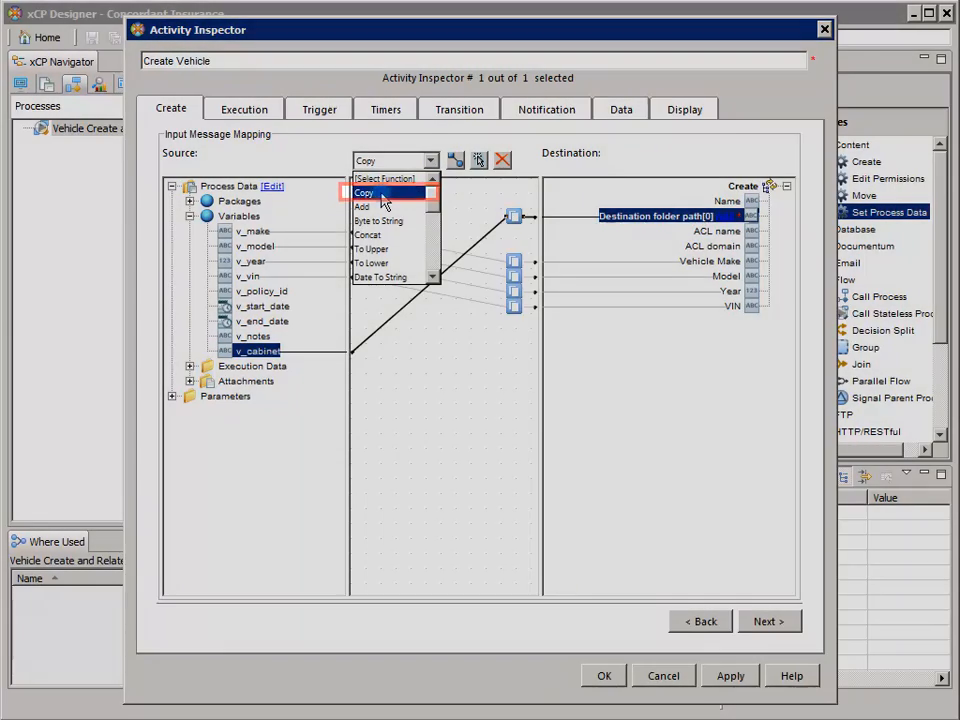
left_click(382, 194)
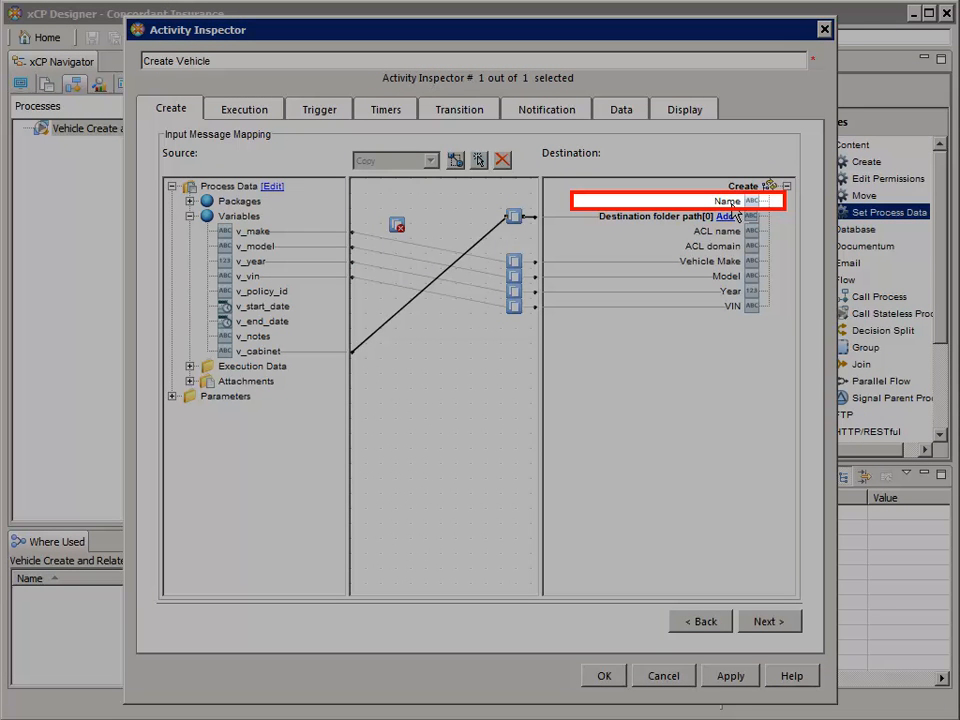
left_click(728, 202)
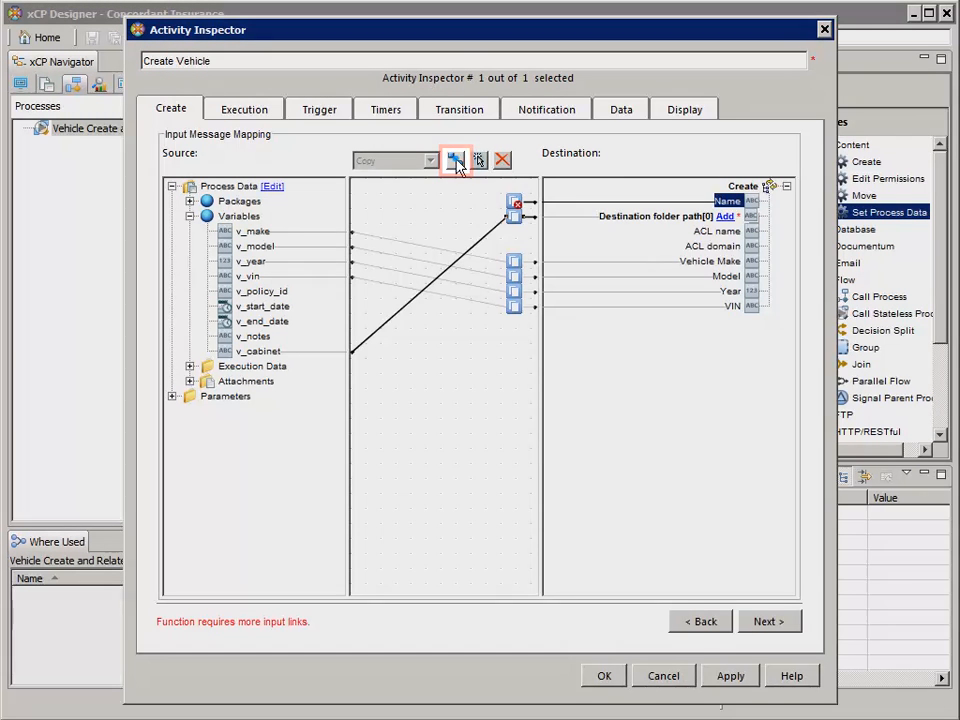
left_click(455, 160)
mouse_move(505, 204)
left_mouse_down()
mouse_move(407, 240)
mouse_move(352, 276)
left_mouse_up()
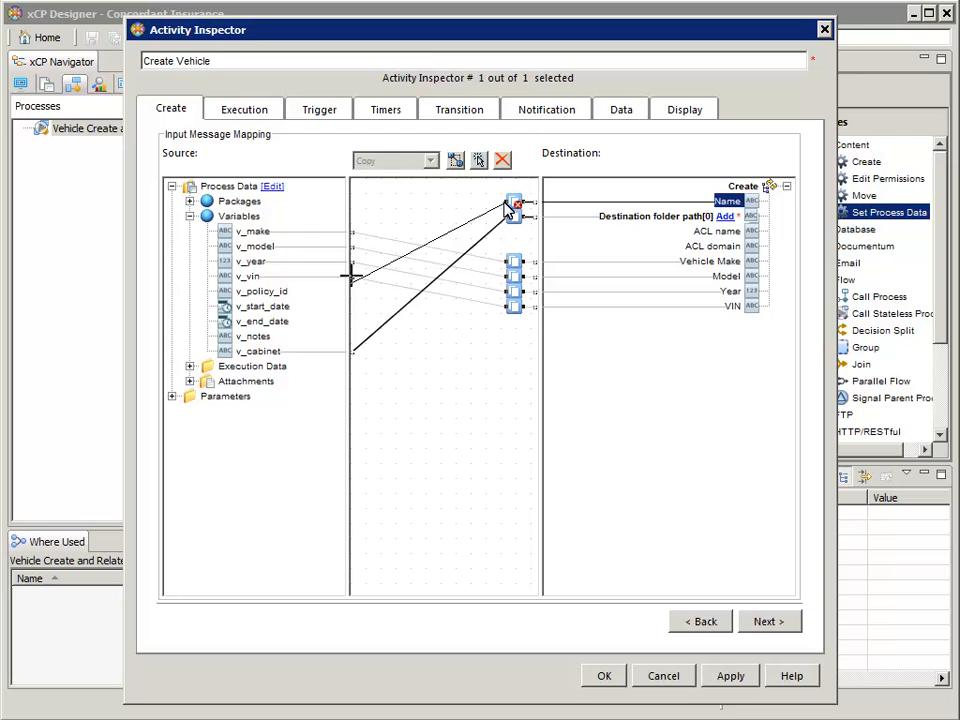
left_click(507, 206)
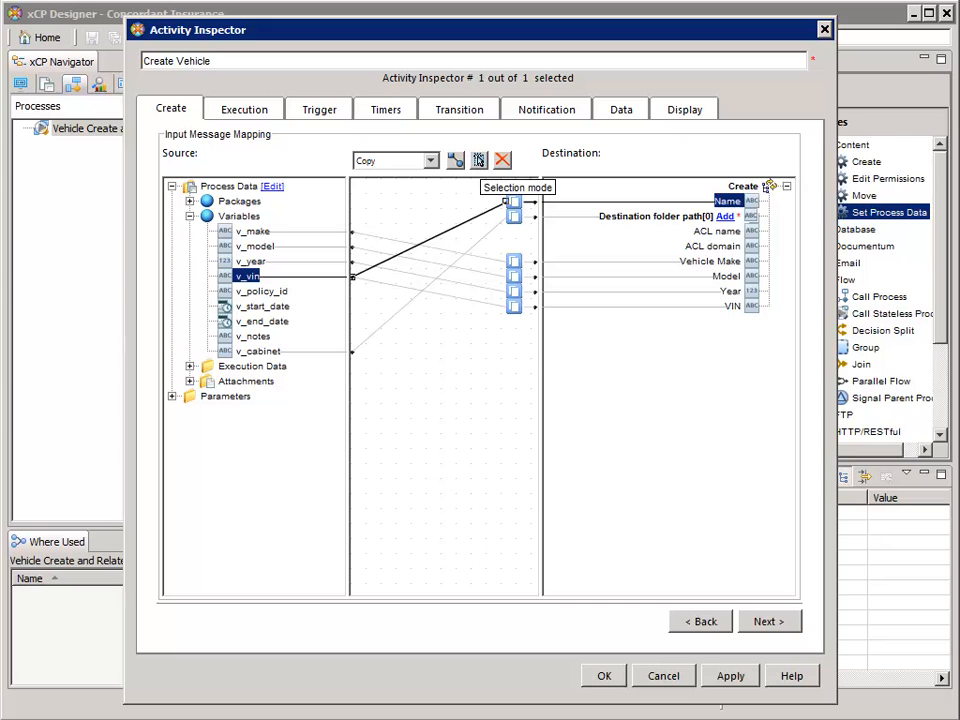
Step: In the output mapping, copy the created object's ID to the Object ID of pkg_vehicle and accept the Create Vehicle settings
left_click(766, 622)
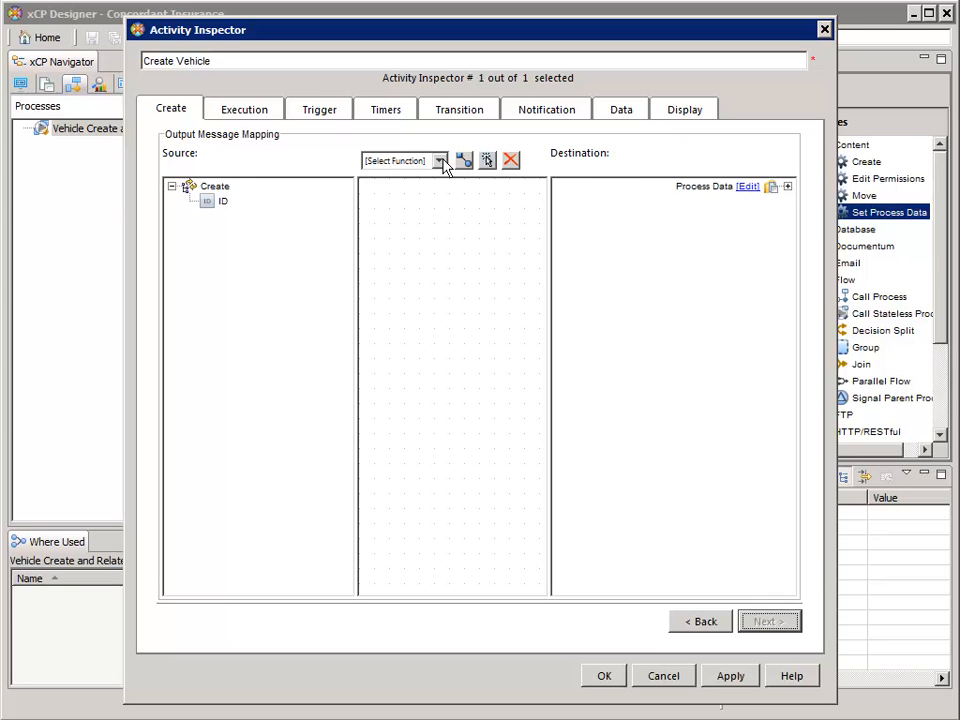
left_click(440, 163)
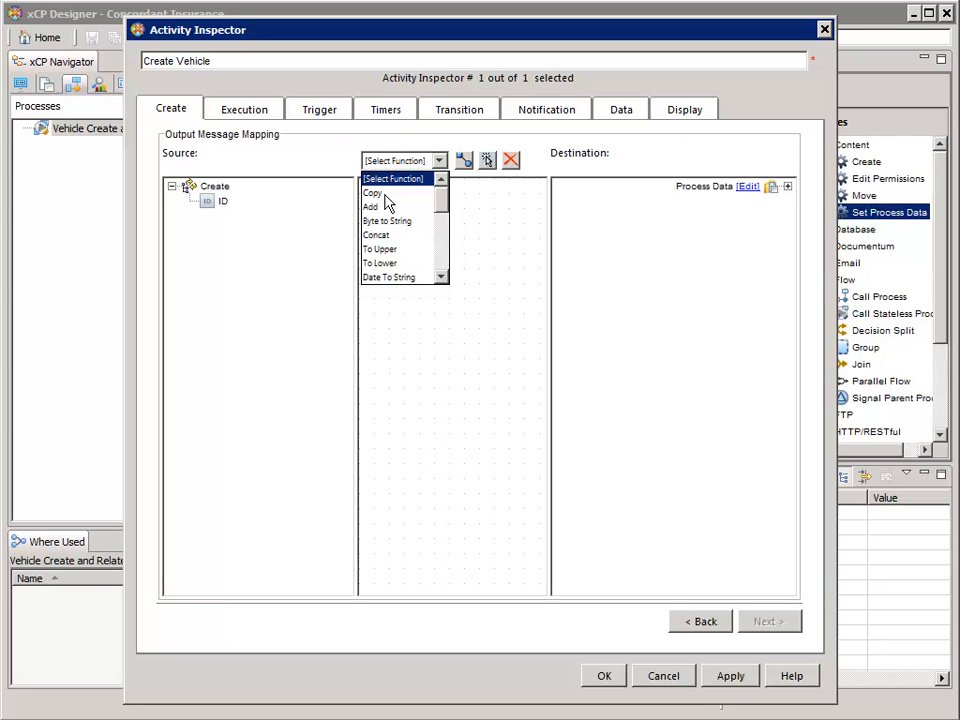
left_click(374, 193)
left_click(221, 201)
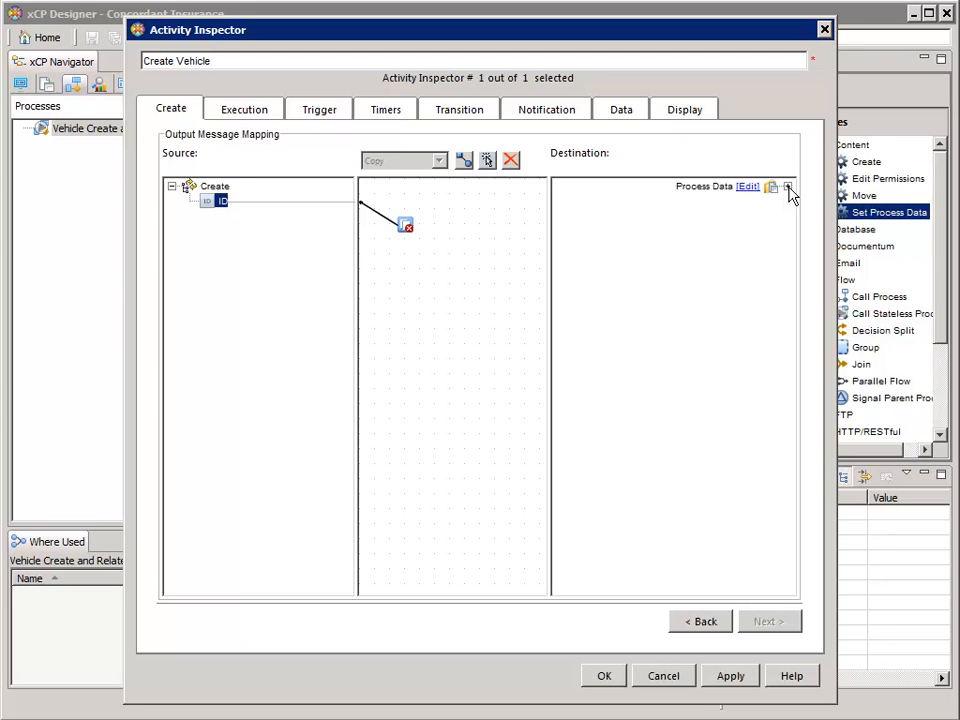
left_click(788, 186)
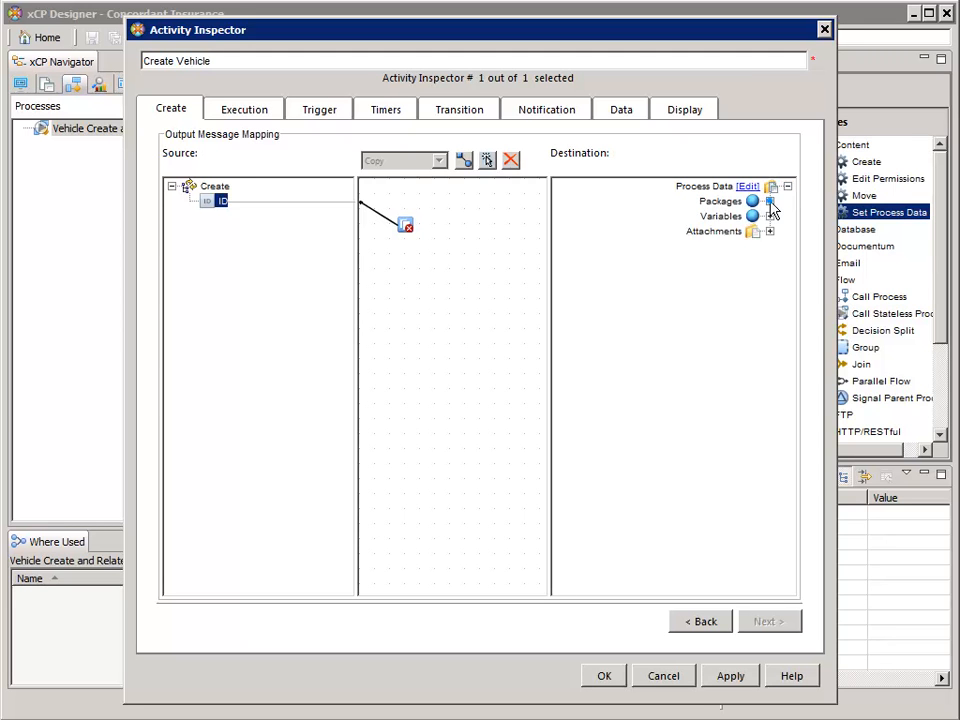
left_click(769, 201)
left_click(753, 216)
left_click(685, 231)
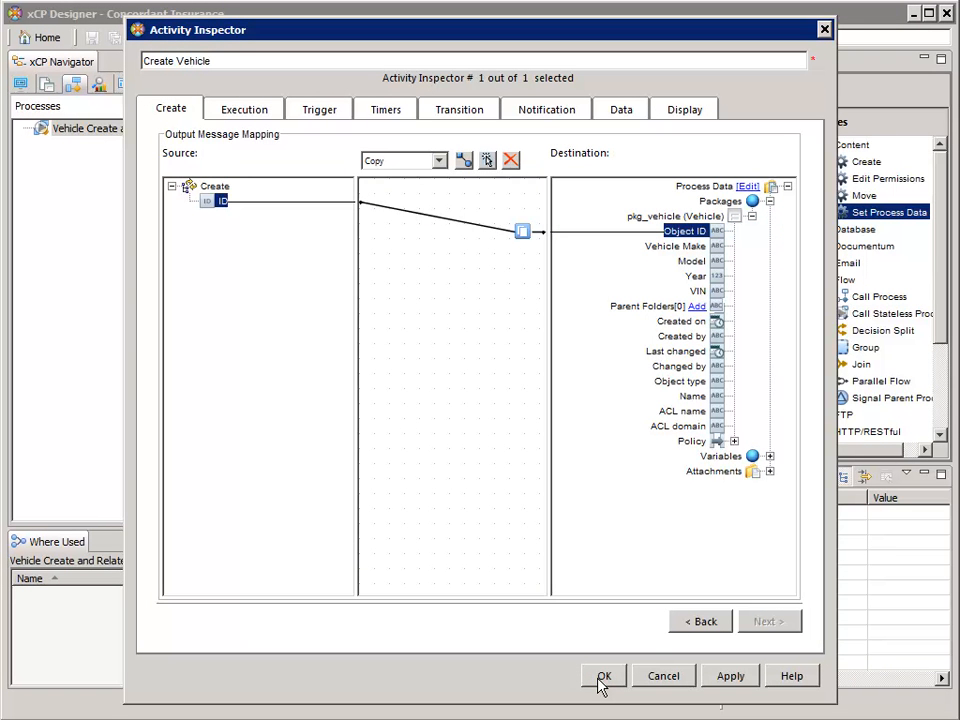
left_click(602, 678)
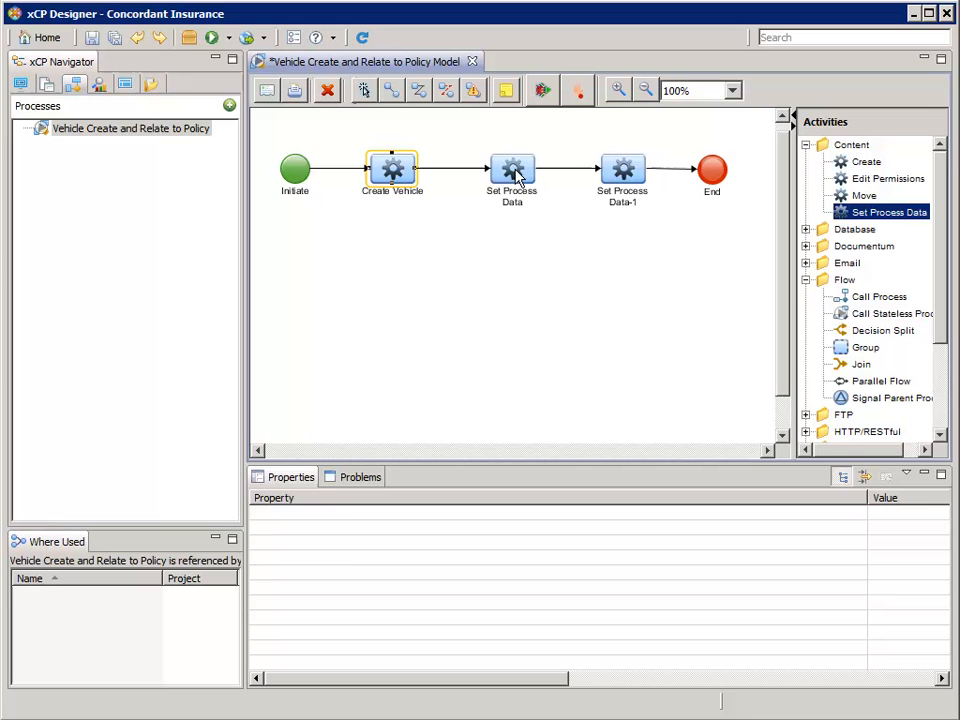
Step: Open the first Set Process Data activity and rename it Relate Vehicle to Policy
double_click(516, 174)
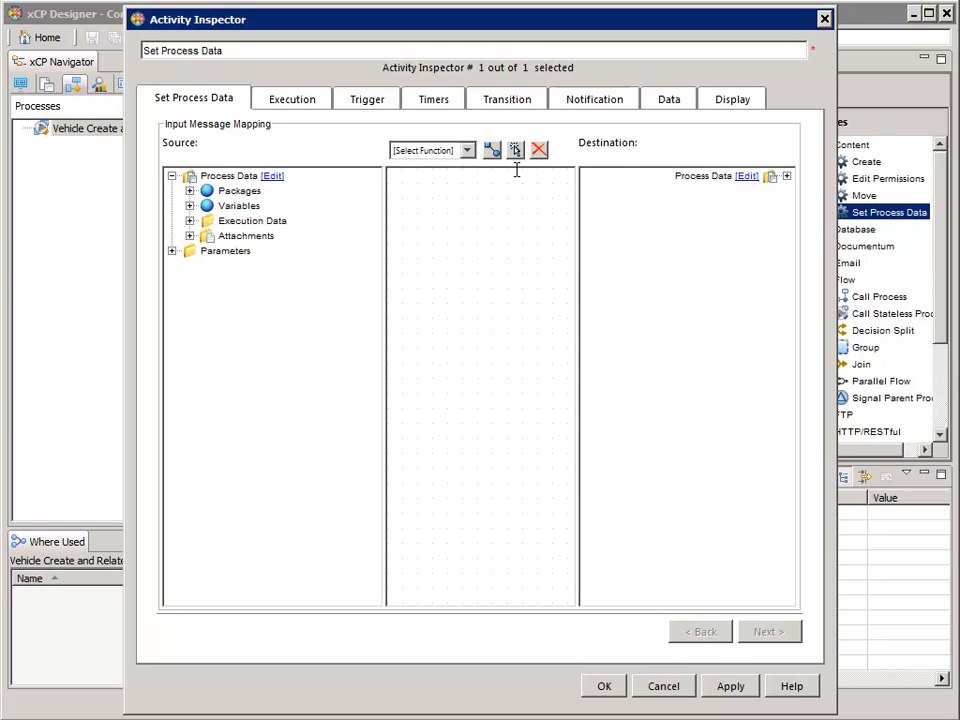
left_click(229, 49)
left_click(229, 49)
key("ctrl+a")
type("Relate Vehic")
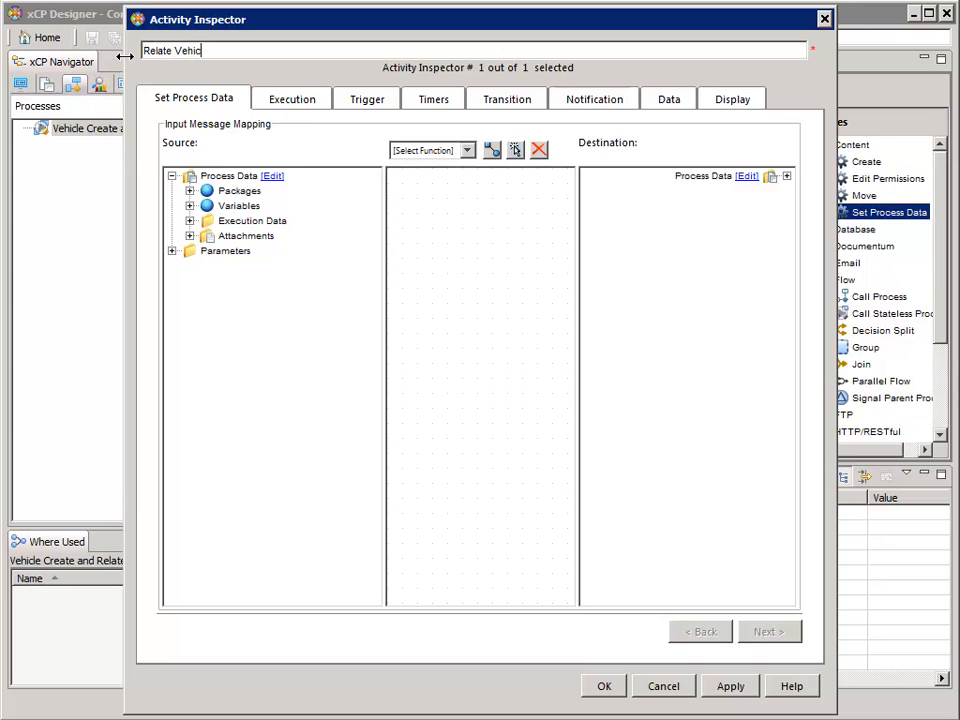
type("le to Policy")
Step: Map v_policy_id with a Copy function to the related Policy's Object ID under pkg_vehicle and accept the activity settings
left_click(466, 150)
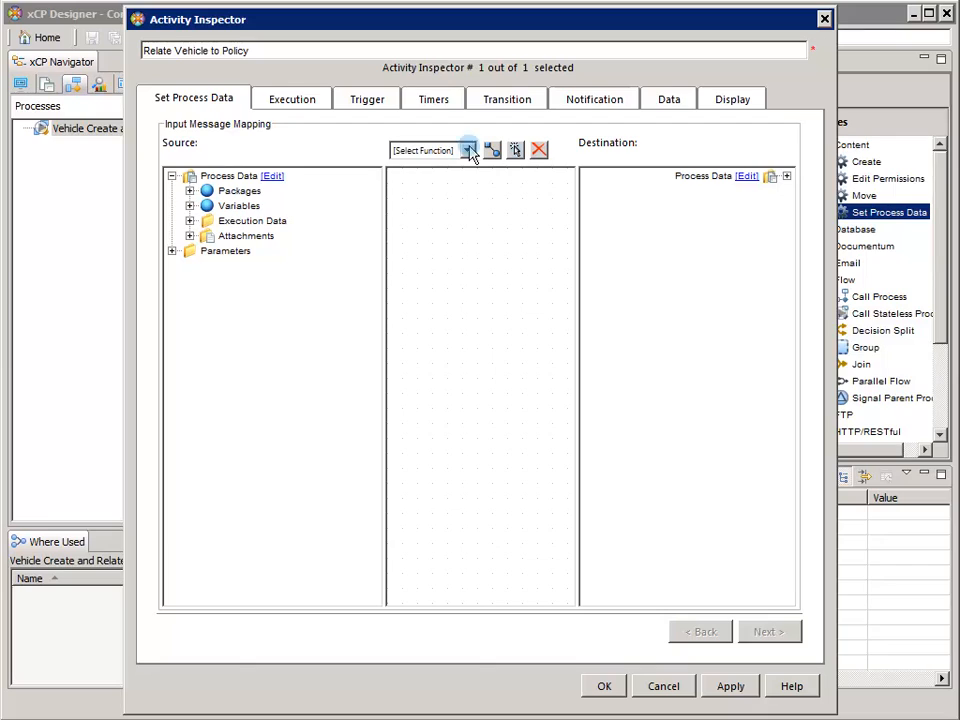
left_click(409, 183)
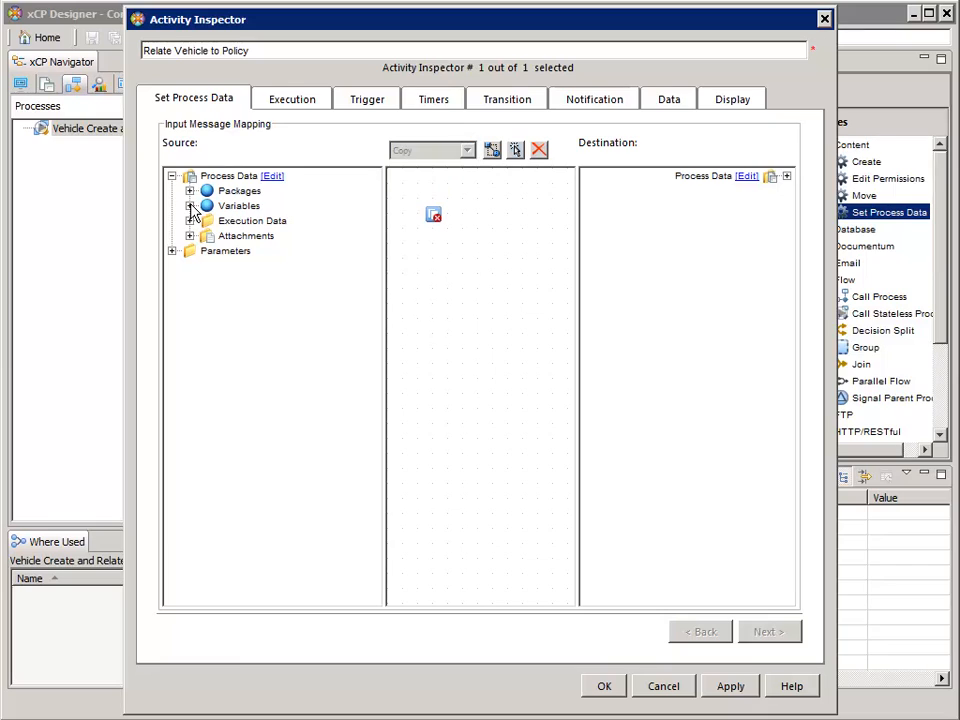
left_click(190, 205)
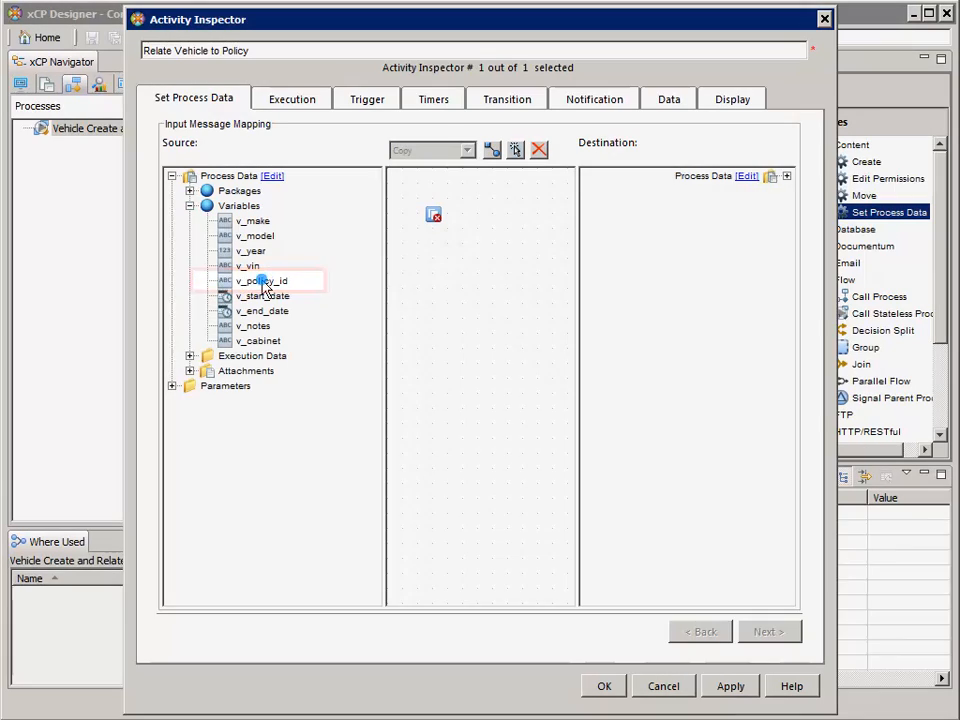
left_click_drag(266, 284, 432, 216)
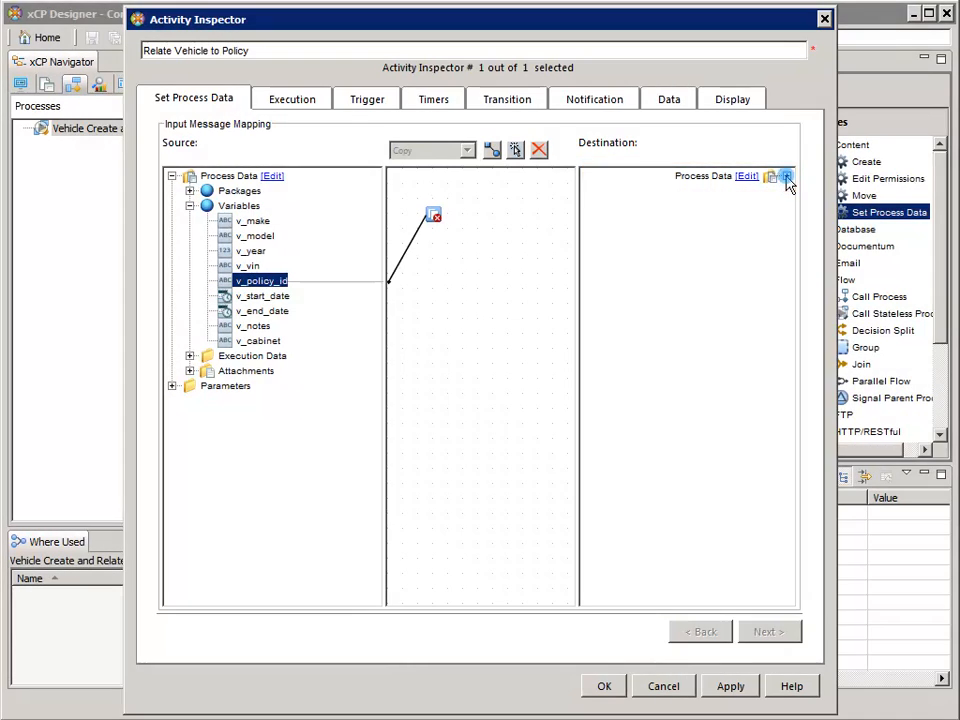
left_click(787, 177)
left_click(768, 190)
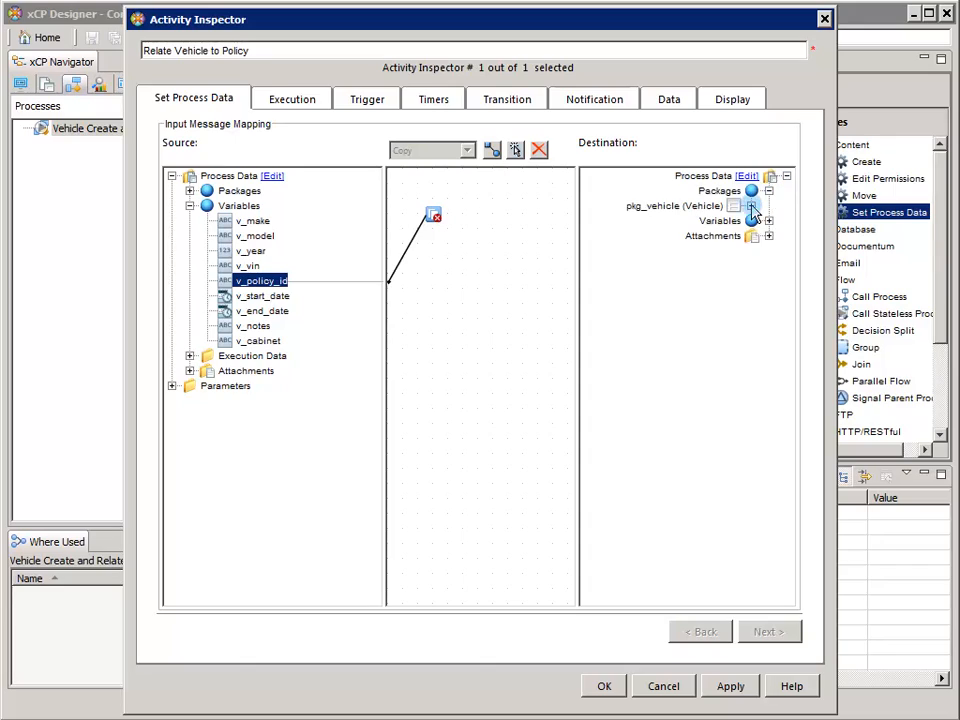
left_click(751, 205)
left_click(733, 430)
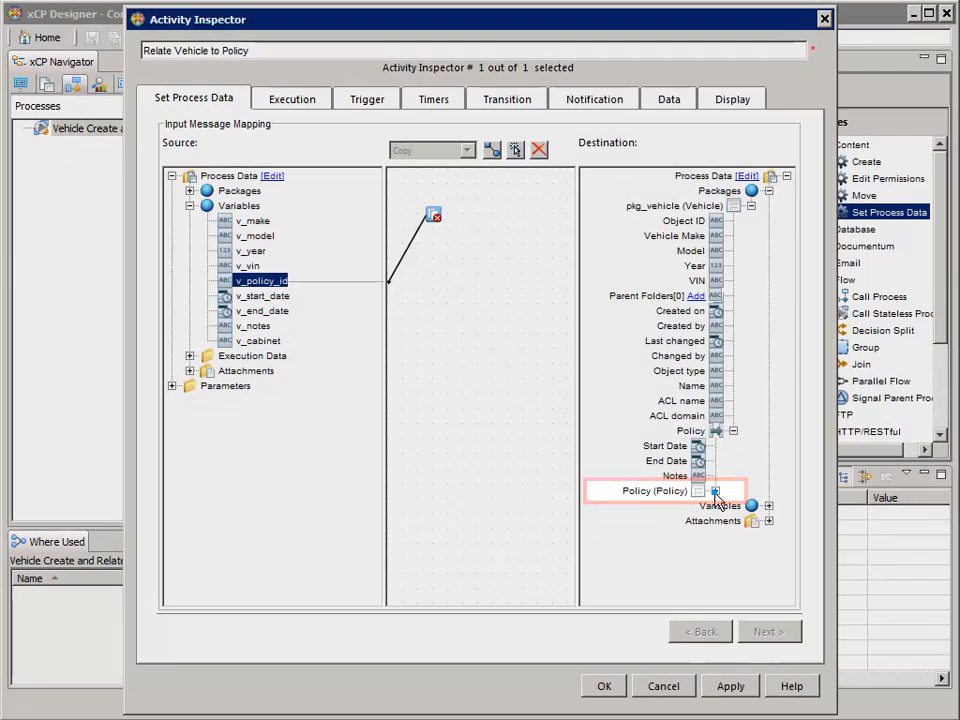
left_click(715, 491)
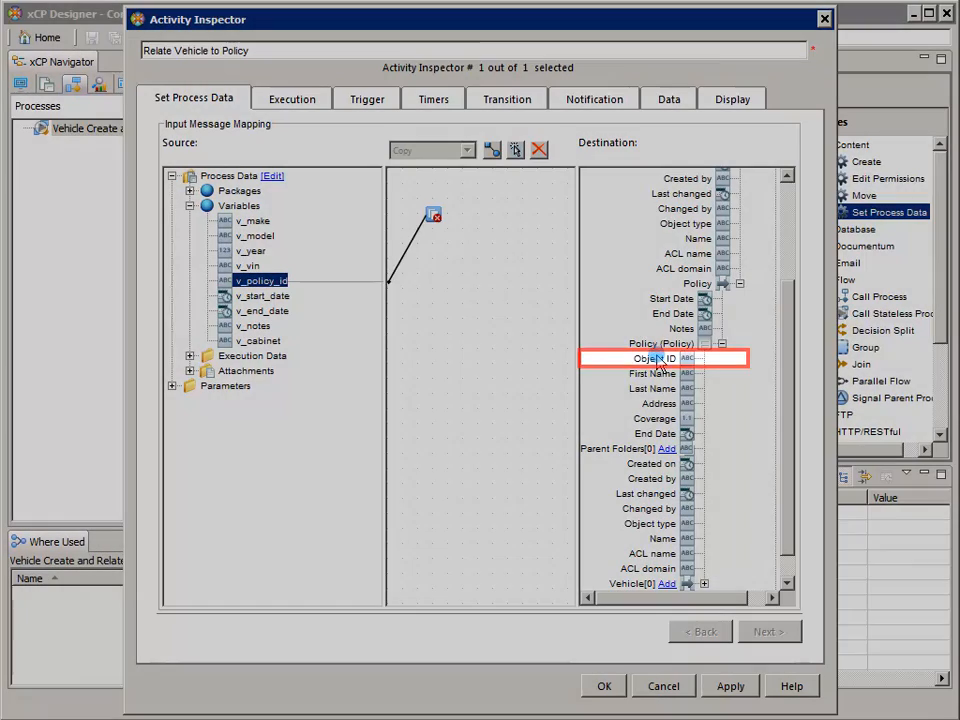
left_click(656, 359)
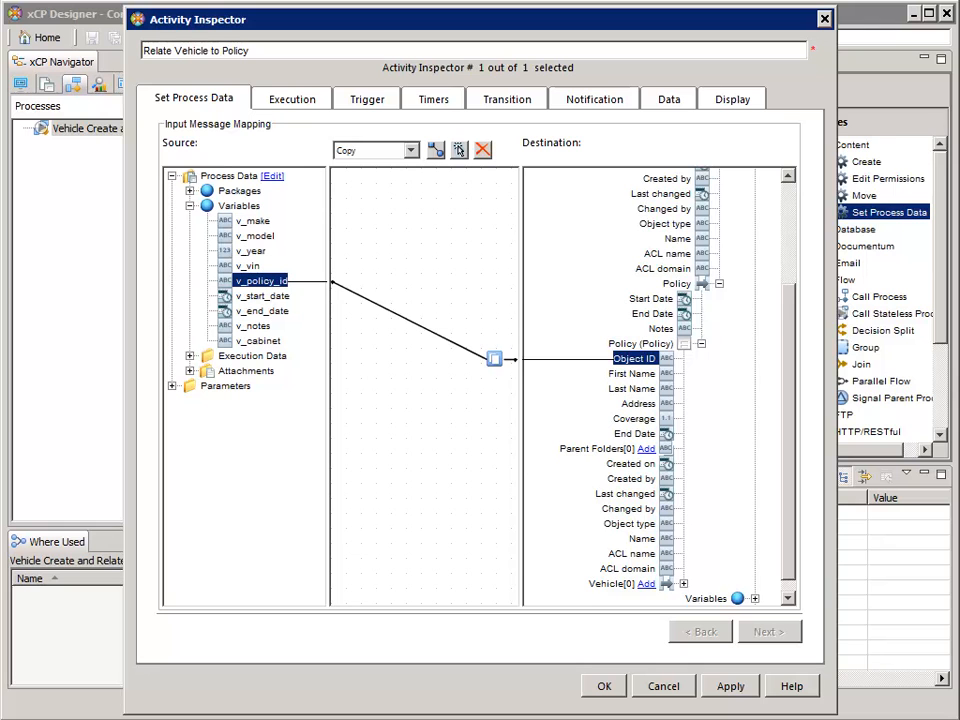
left_click(605, 686)
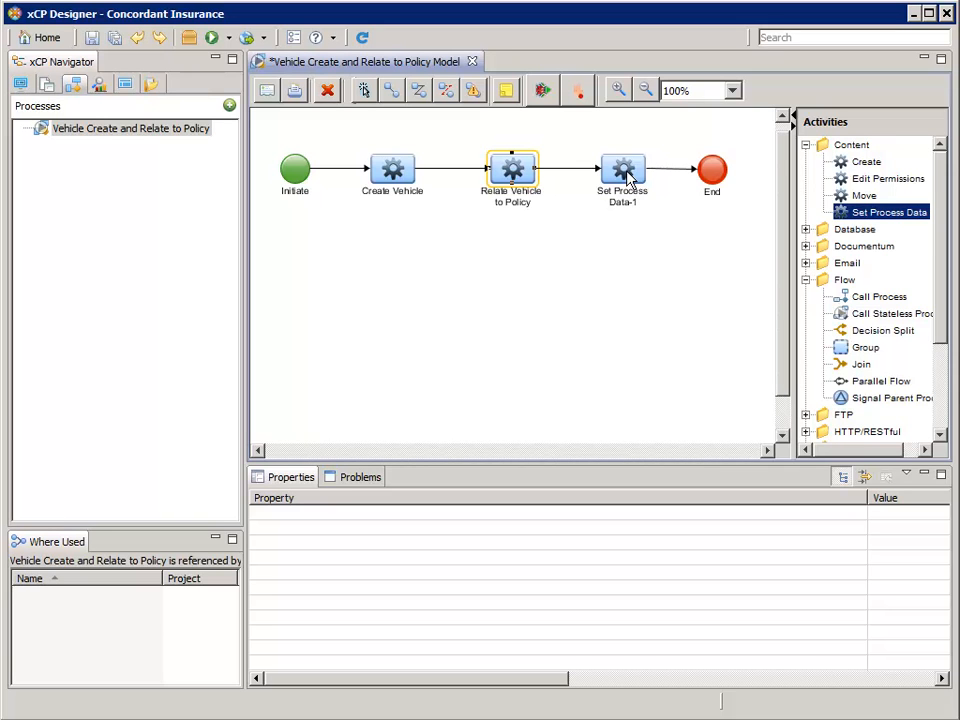
Step: Open the Set Process Data-1 activity and rename it Set Relation Attributes
double_click(624, 173)
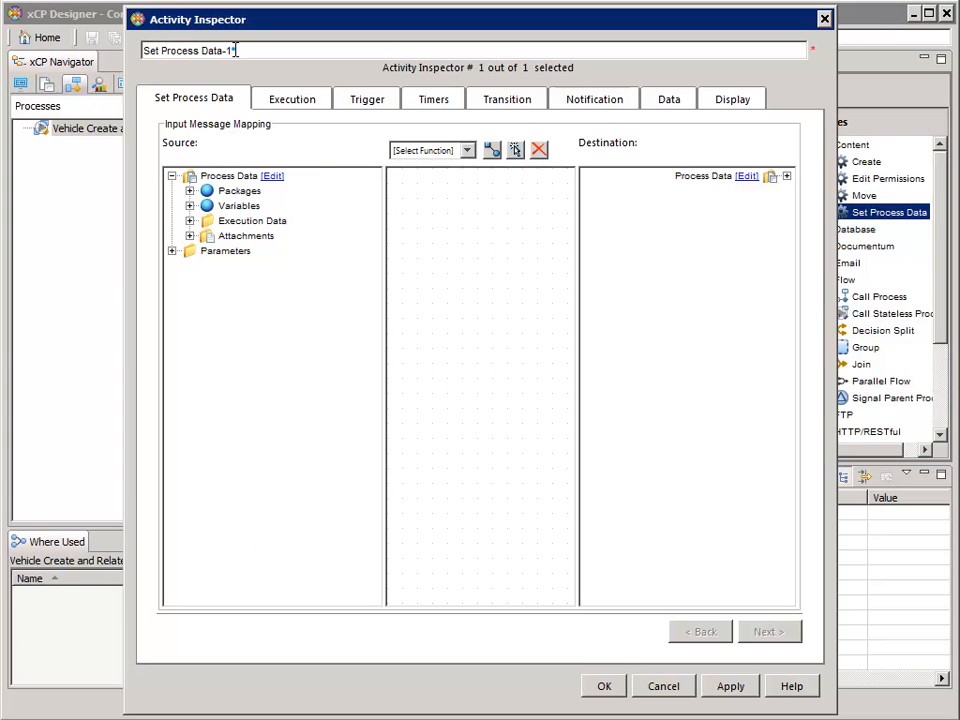
key("shift+Left")
key("shift+Left")
key("shift+Left")
key("shift+Left")
key("shift+Left")
key("shift+Left")
key("shift+Left")
key("shift+Left")
key("shift+Left")
key("shift+Left")
key("shift+Left")
key("shift+Left")
key("shift+Left")
key("shift+Left")
key("shift+Left")
key("shift+Left")
key("shift+Left")
key("shift+Left")
type("Set R")
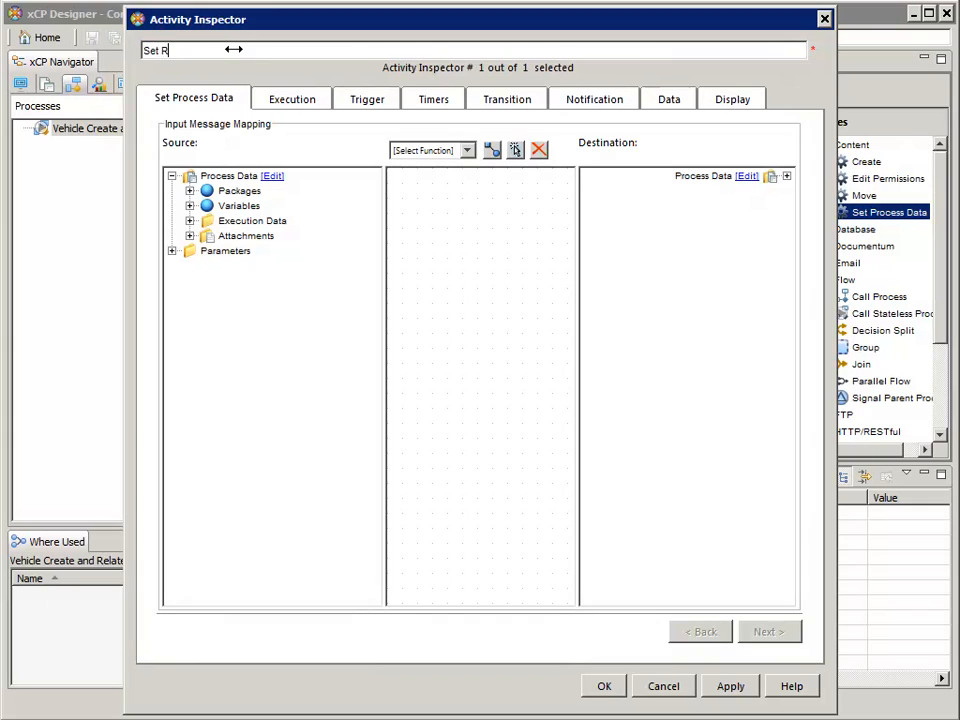
type("elation Attributes")
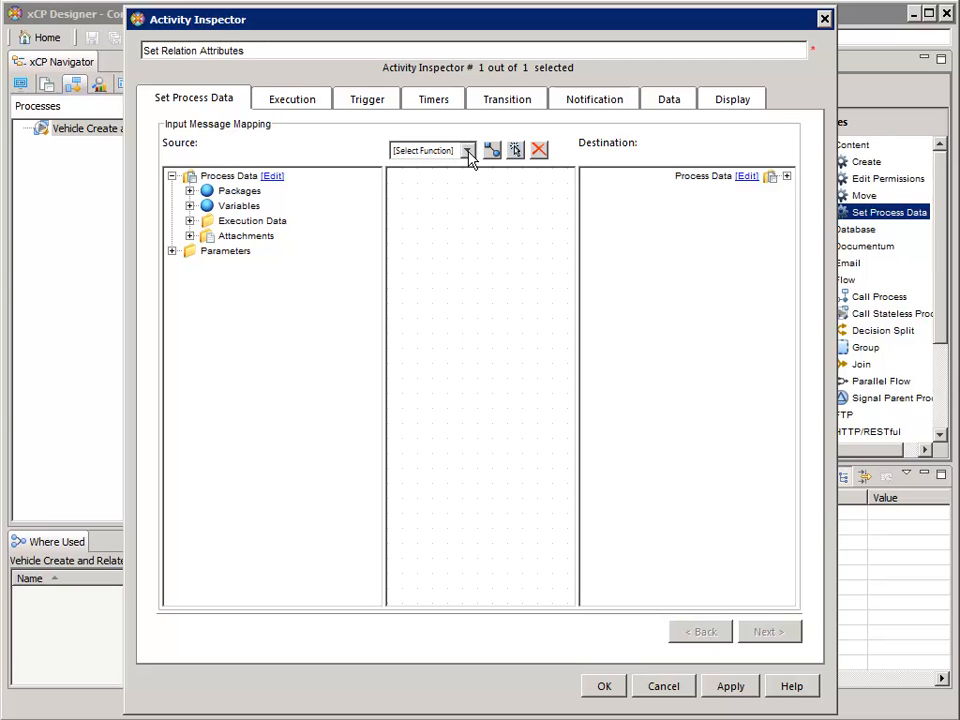
Step: Map the v_start_date variable to the Start Date of pkg_vehicle's Policy relation with a Copy function
left_click(467, 152)
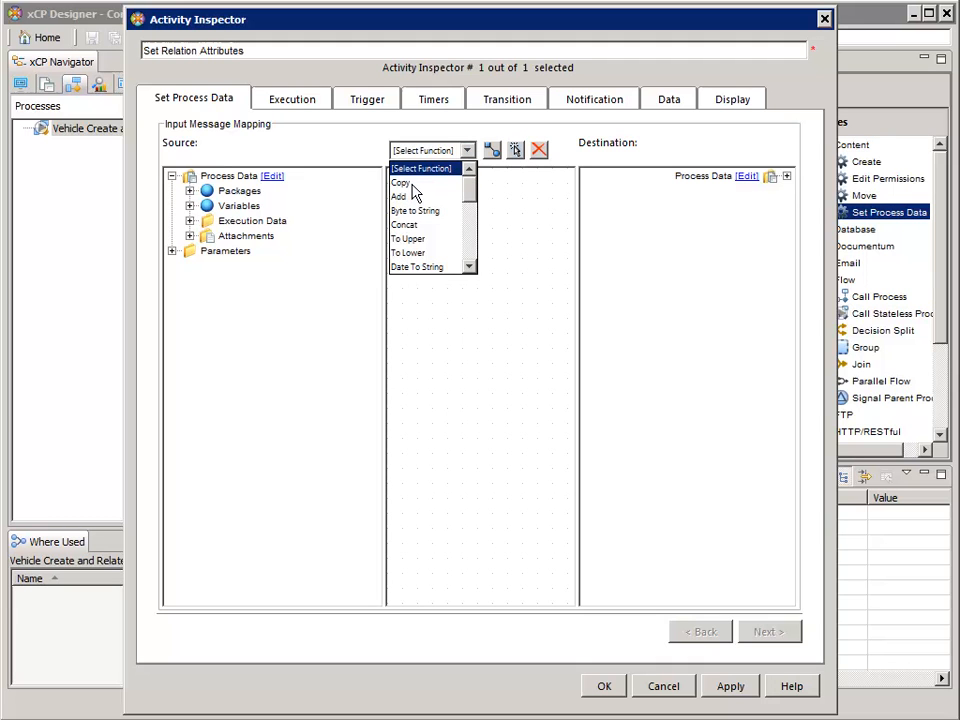
left_click(414, 185)
left_click(189, 205)
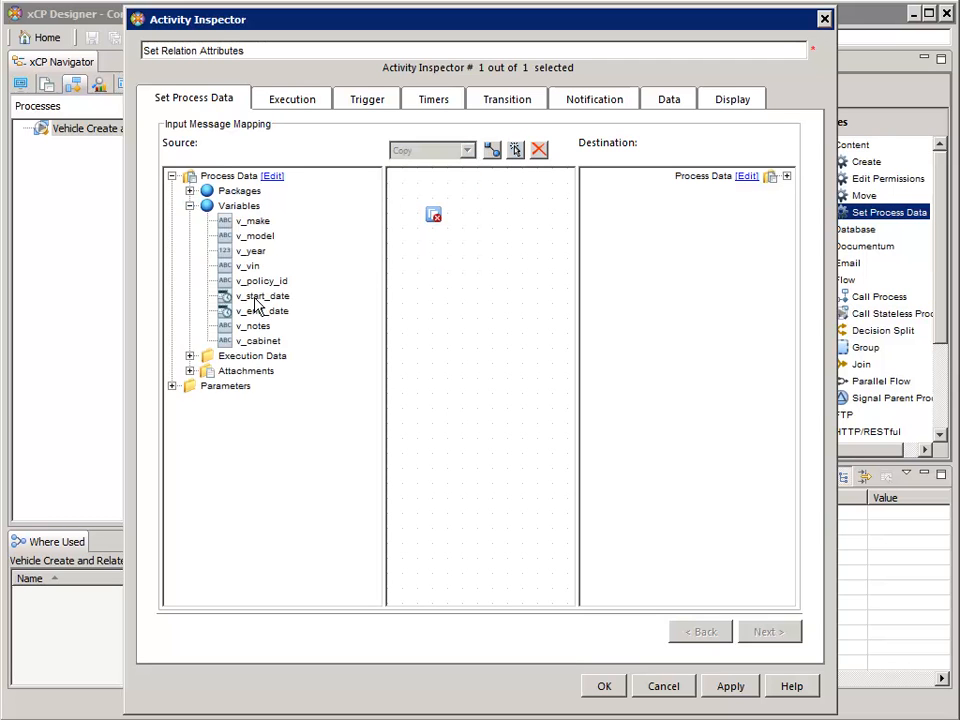
left_click_drag(256, 298, 433, 215)
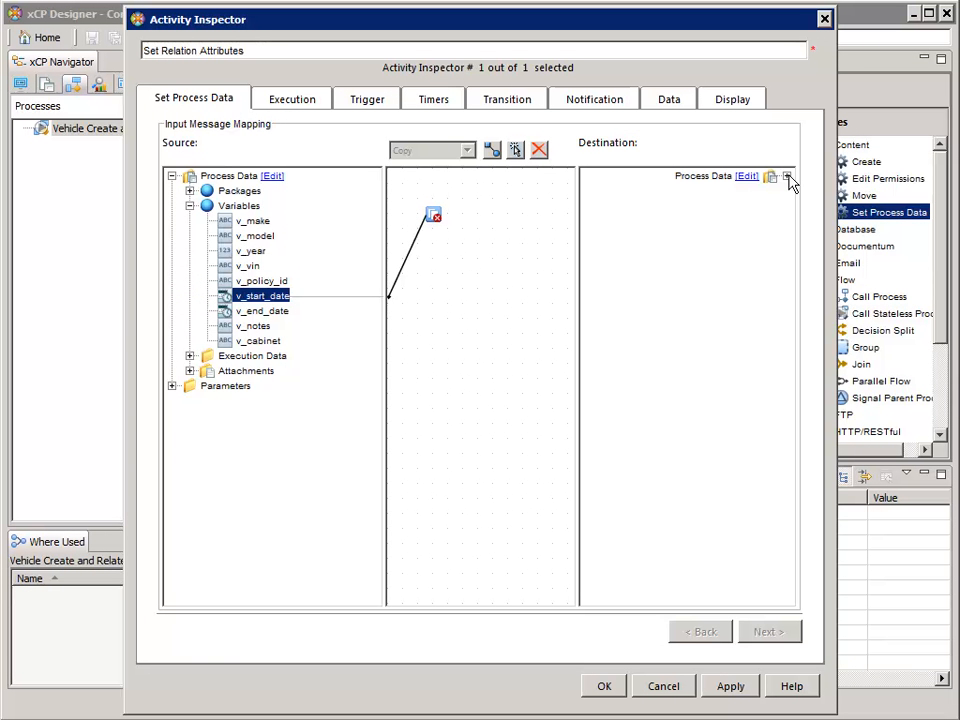
left_click(787, 177)
left_click(768, 191)
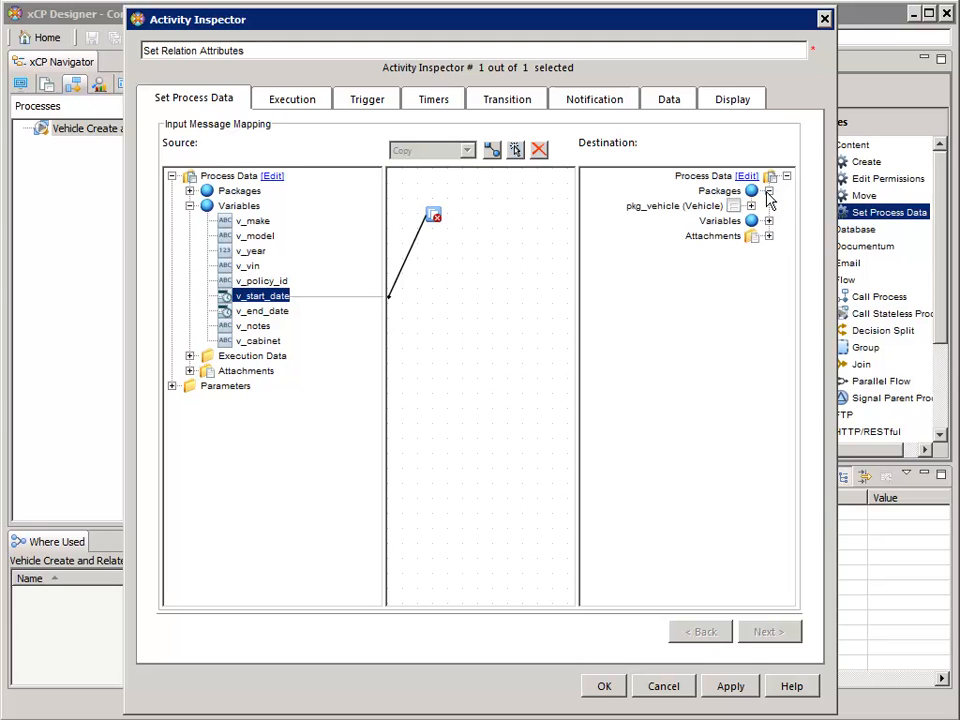
left_click(751, 206)
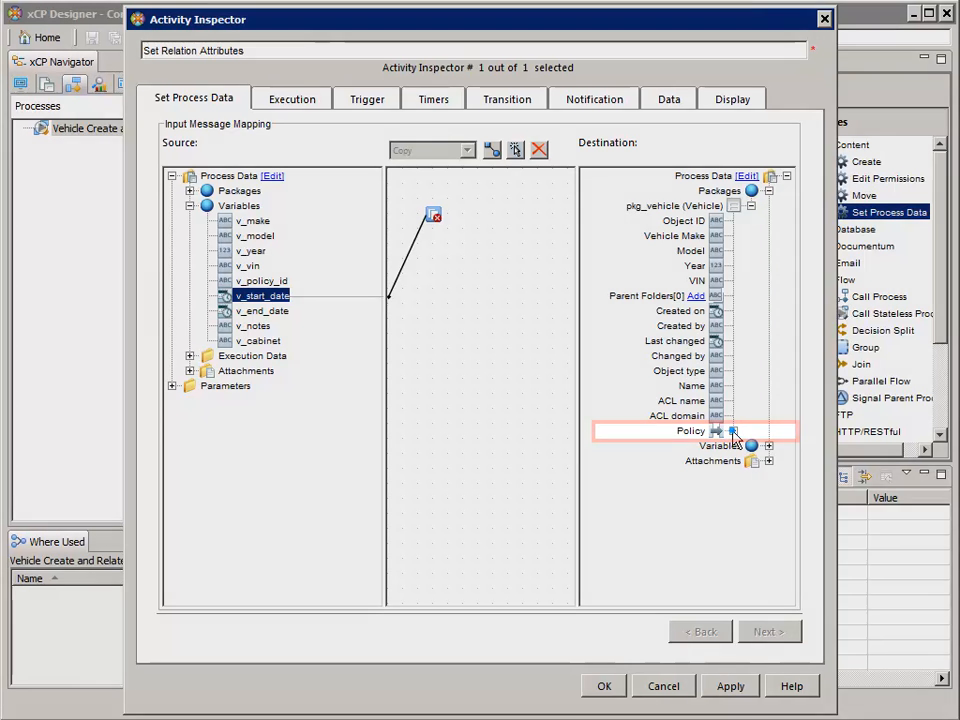
left_click(733, 431)
left_click_drag(662, 452, 664, 447)
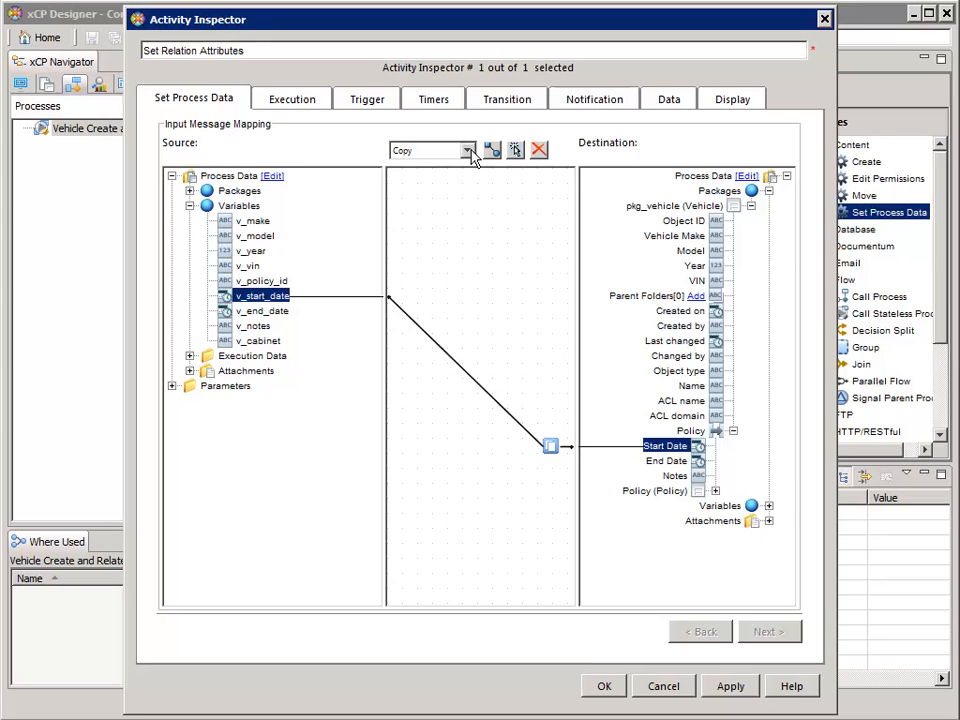
Step: Map the v_end_date variable to the End Date of the Policy relation with a Copy function
left_click(467, 151)
left_click(420, 197)
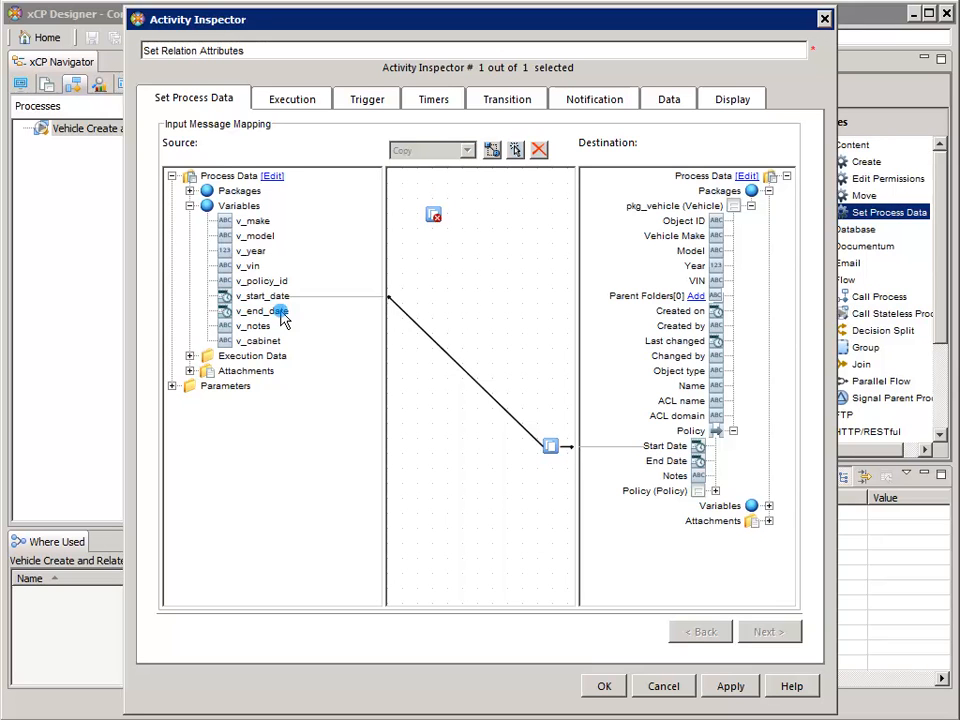
left_click(265, 311)
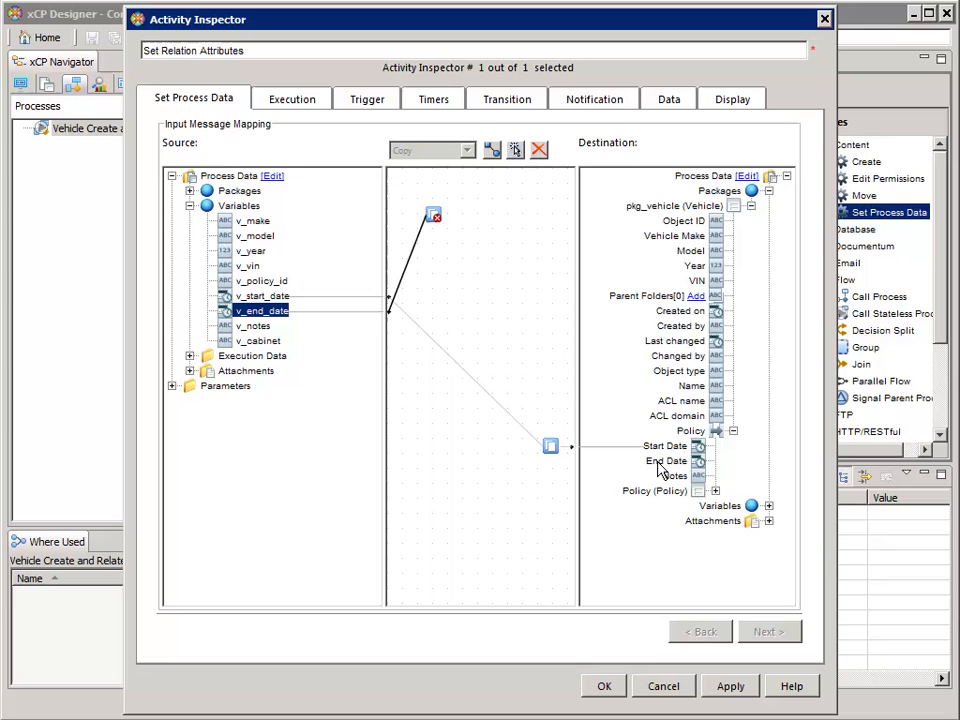
left_click(660, 462)
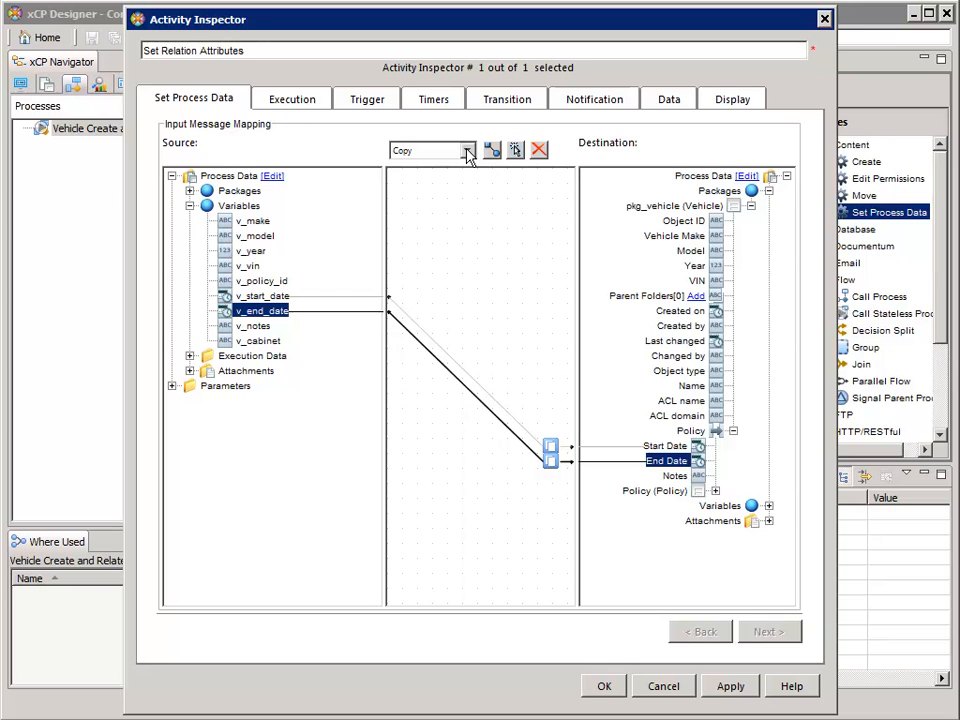
Step: Map the v_notes variable to the Notes of the Policy relation with a Copy function and accept the activity settings
left_click(466, 153)
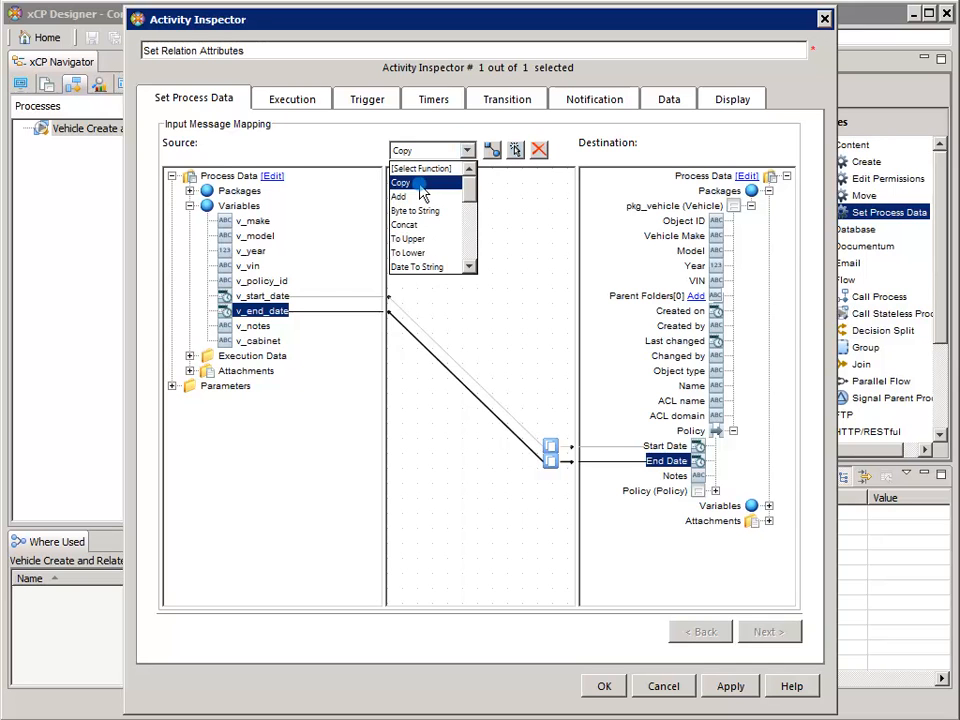
left_click(422, 187)
left_click_drag(265, 334, 673, 479)
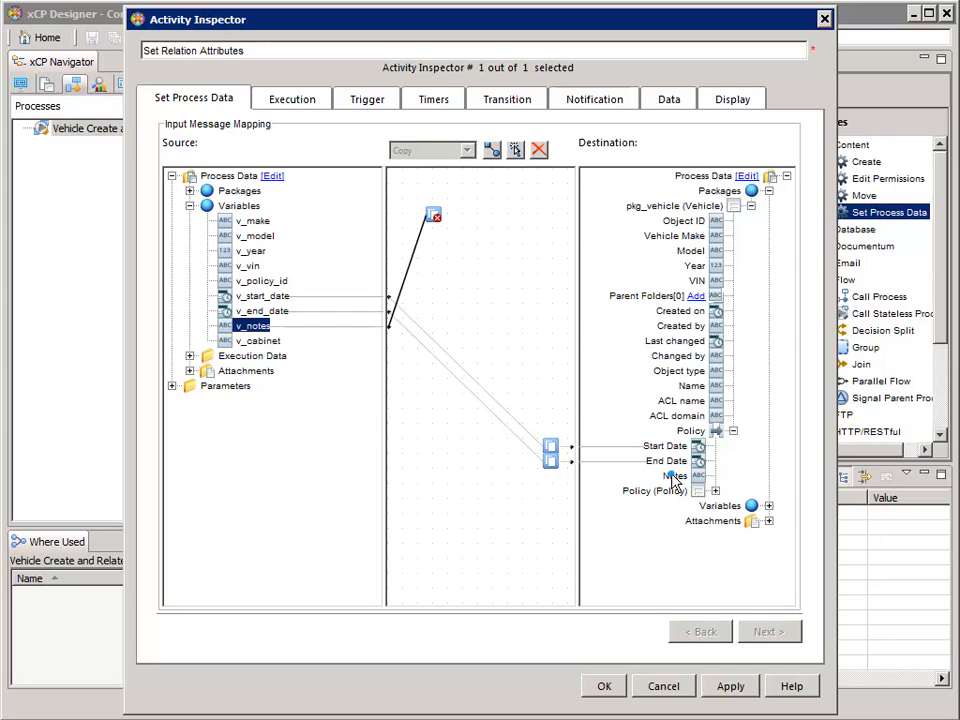
left_click(604, 688)
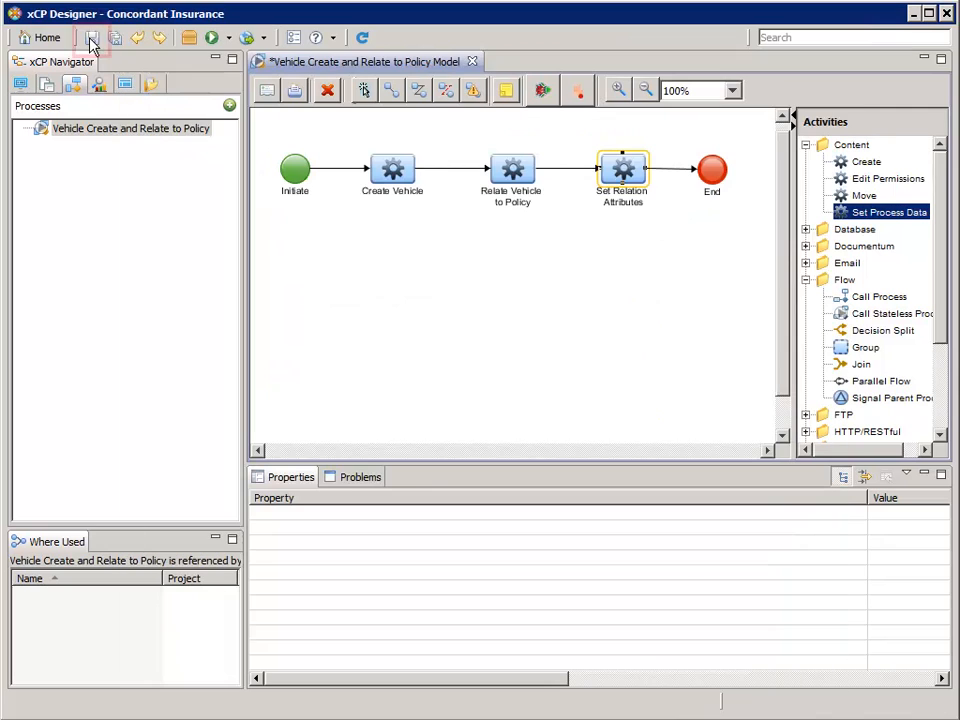
Step: Save and close the Vehicle Create and Relate to Policy process, and check the project for reported problems
left_click(90, 40)
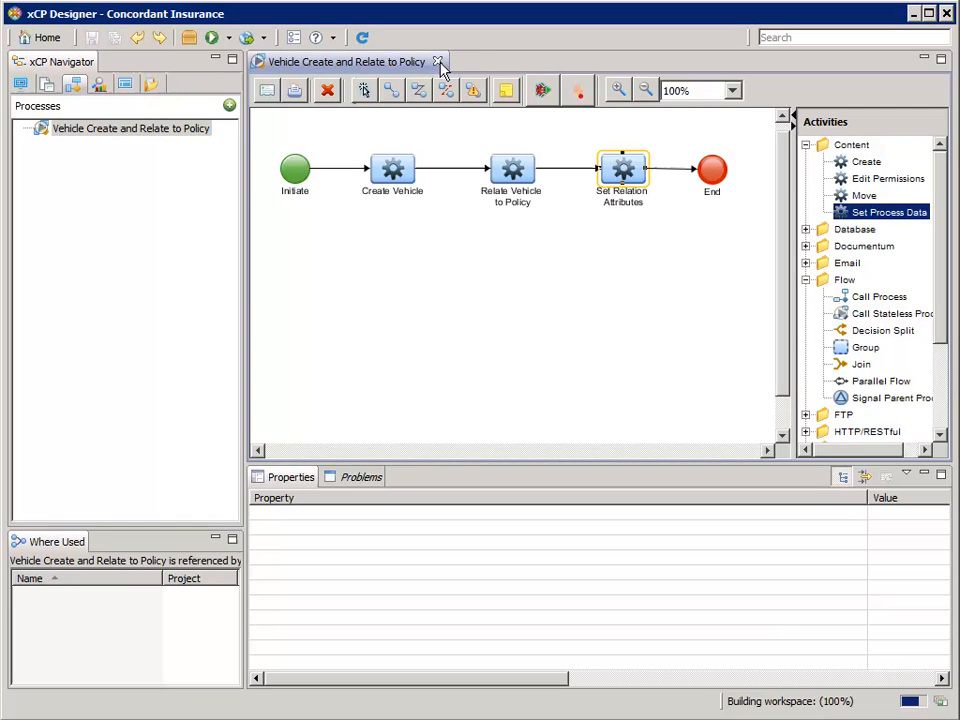
left_click(438, 62)
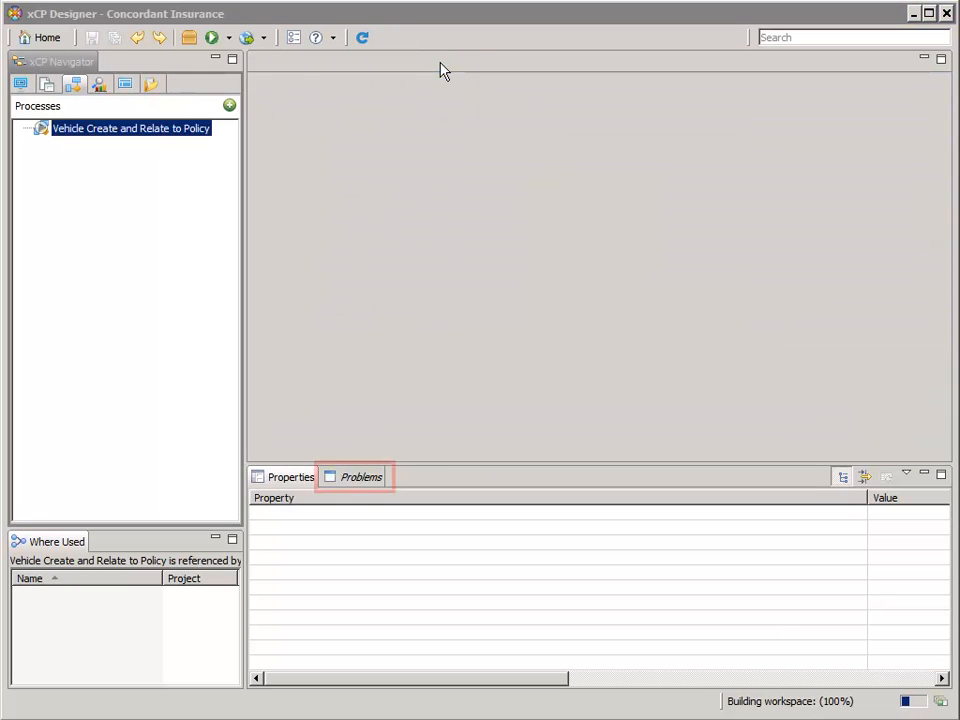
left_click(356, 478)
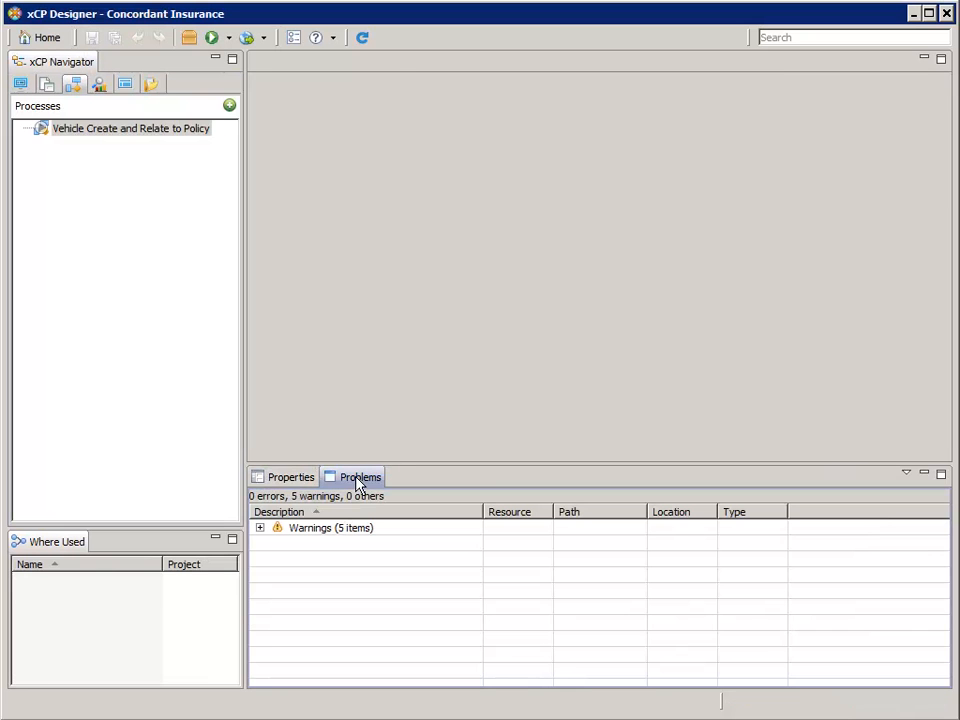
left_click(280, 480)
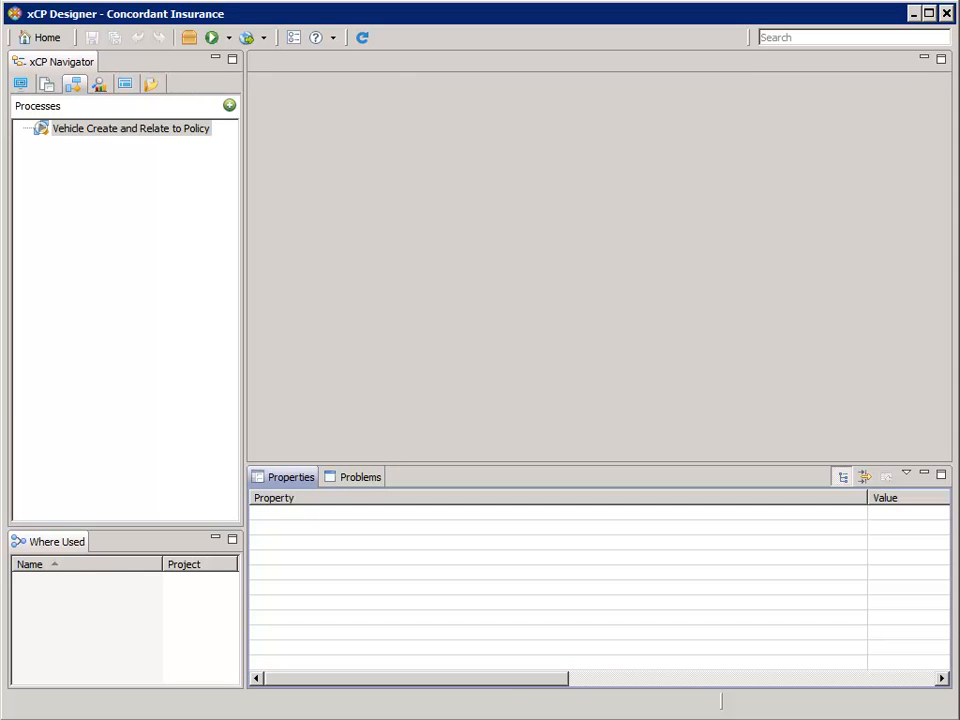